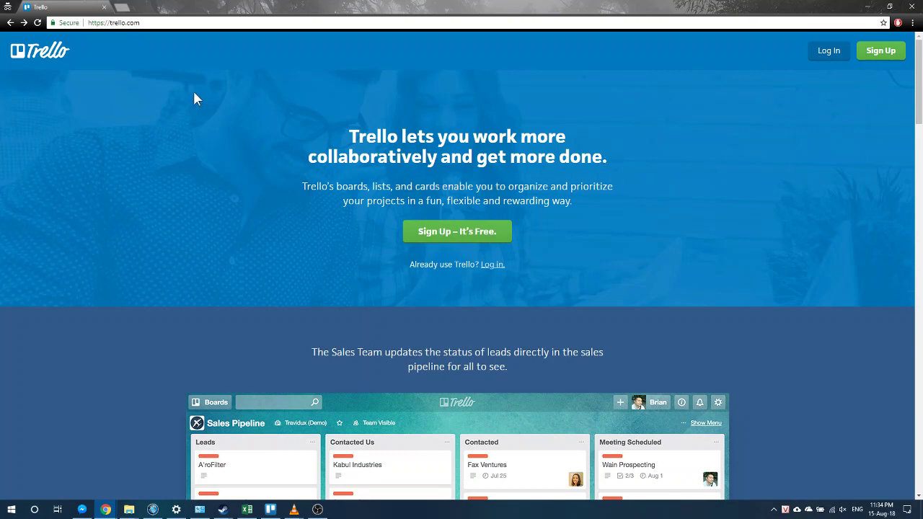
{"action": "left_click", "coordinate": [156, 21]}
{"action": "left_click", "coordinate": [161, 21]}
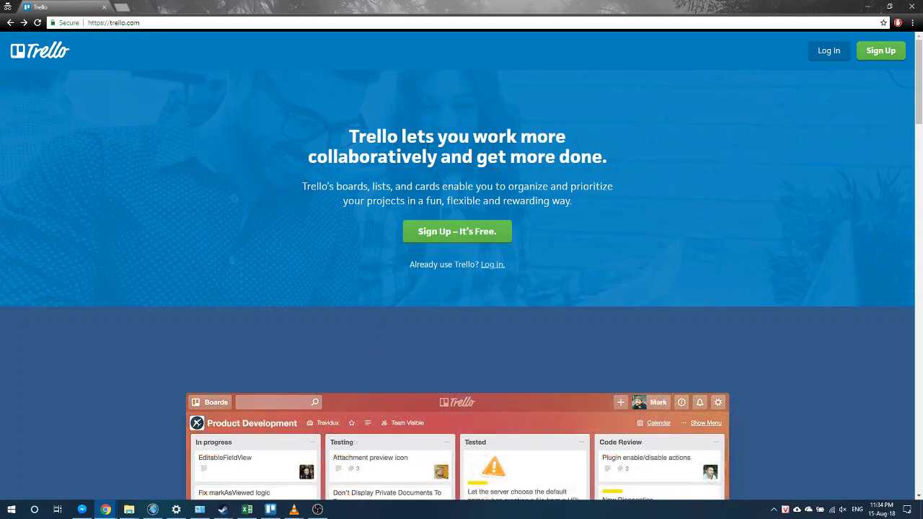
{"action": "left_click_drag", "start_coordinate": [401, 136], "coordinate": [579, 186]}
{"action": "double_click", "coordinate": [588, 187]}
{"action": "triple_click", "coordinate": [588, 187]}
{"action": "left_click", "coordinate": [588, 189]}
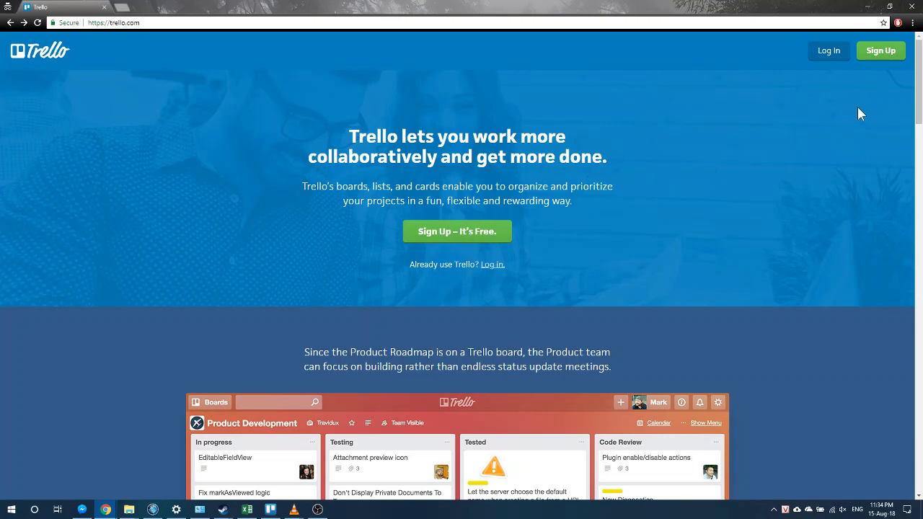
{"action": "left_click_drag", "start_coordinate": [454, 141], "coordinate": [519, 163]}
{"action": "left_click", "coordinate": [519, 163]}
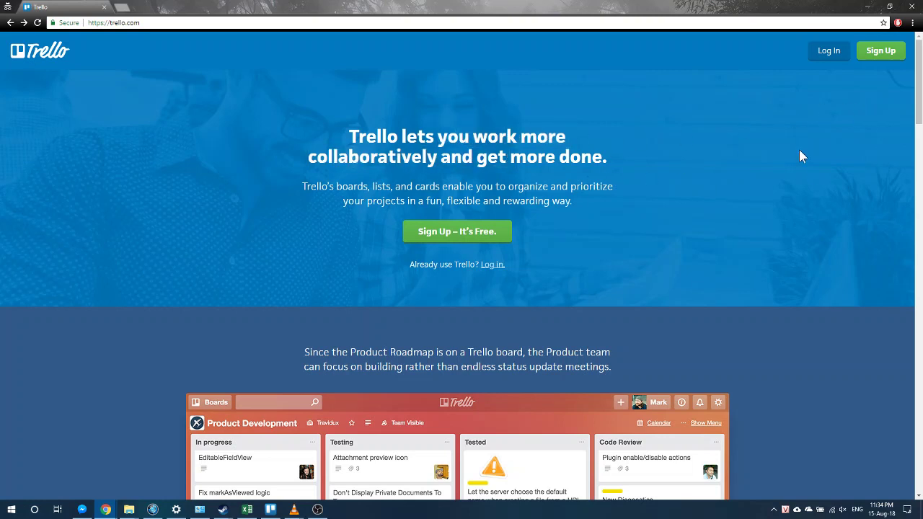
Start creating a Trello account by signing up with Google.
{"action": "left_click", "coordinate": [879, 58]}
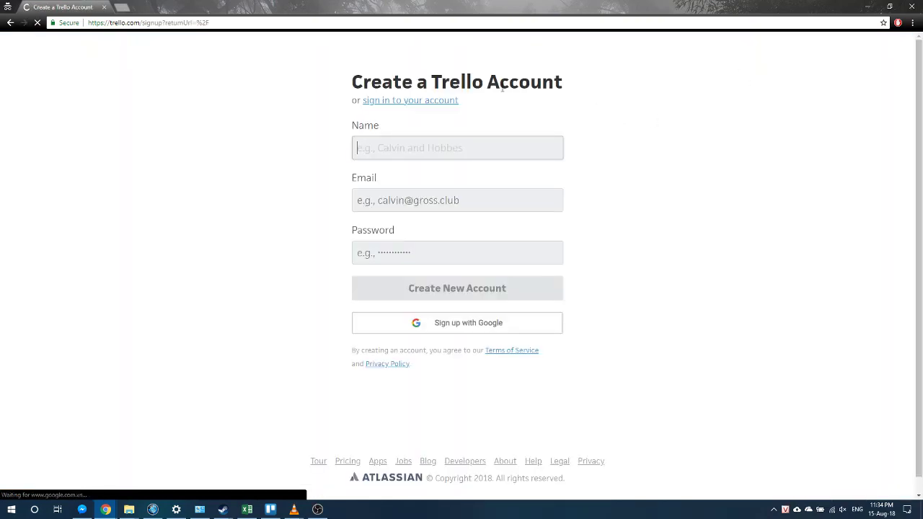
{"action": "left_click", "coordinate": [465, 324]}
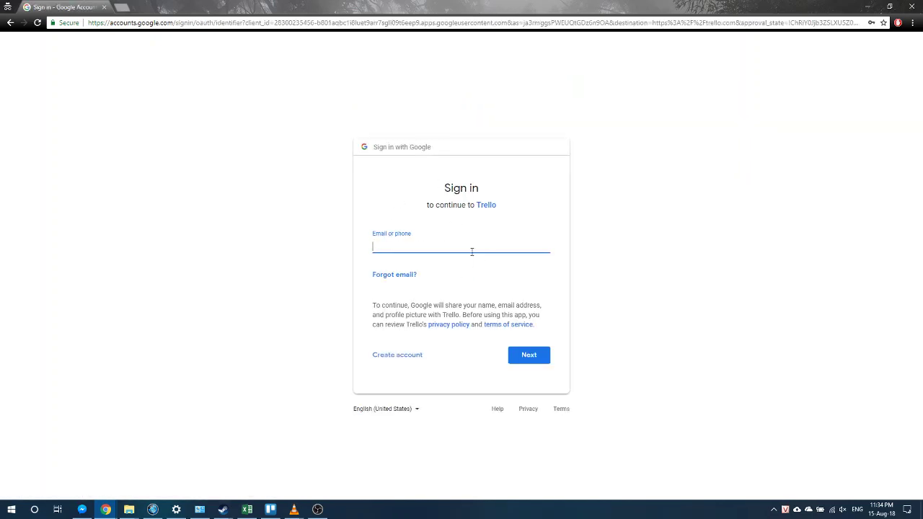
{"action": "left_click", "coordinate": [519, 354]}
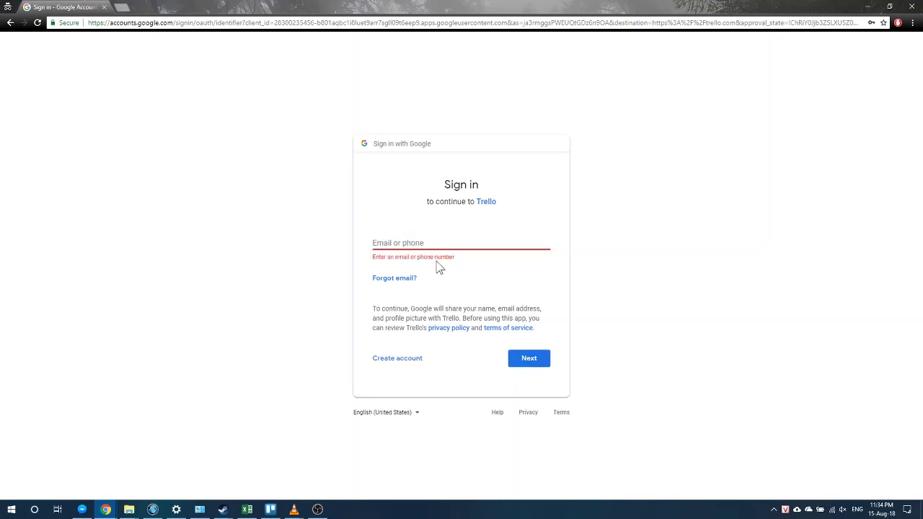
{"action": "left_click", "coordinate": [437, 266]}
{"action": "left_click", "coordinate": [655, 202]}
{"action": "left_click", "coordinate": [872, 12]}
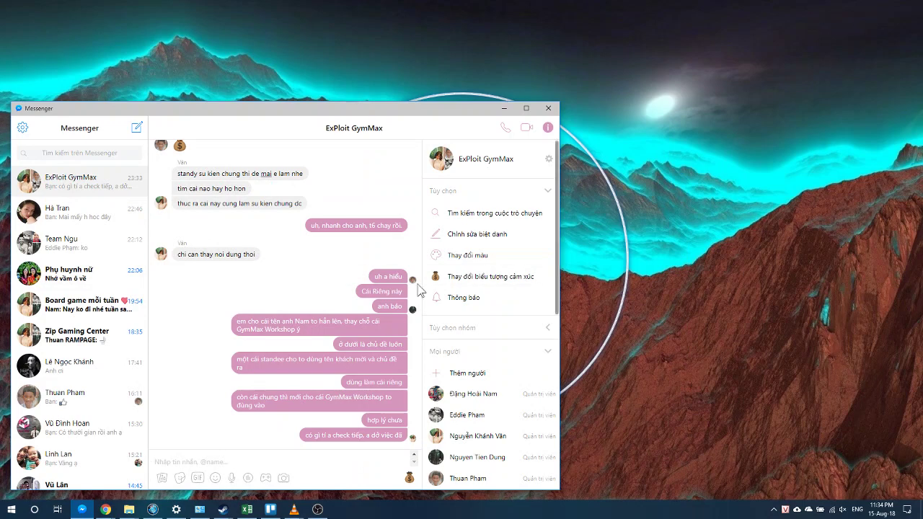
{"action": "mouse_move", "coordinate": [111, 512]}
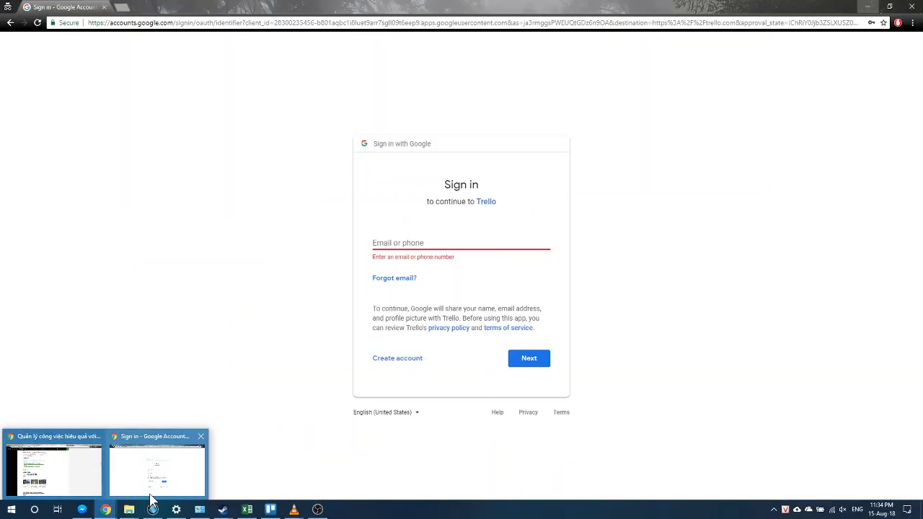
{"action": "left_click", "coordinate": [151, 497]}
Fill in the Google account's saved e-mail address and continue the sign-in to Trello.
{"action": "left_click", "coordinate": [447, 241]}
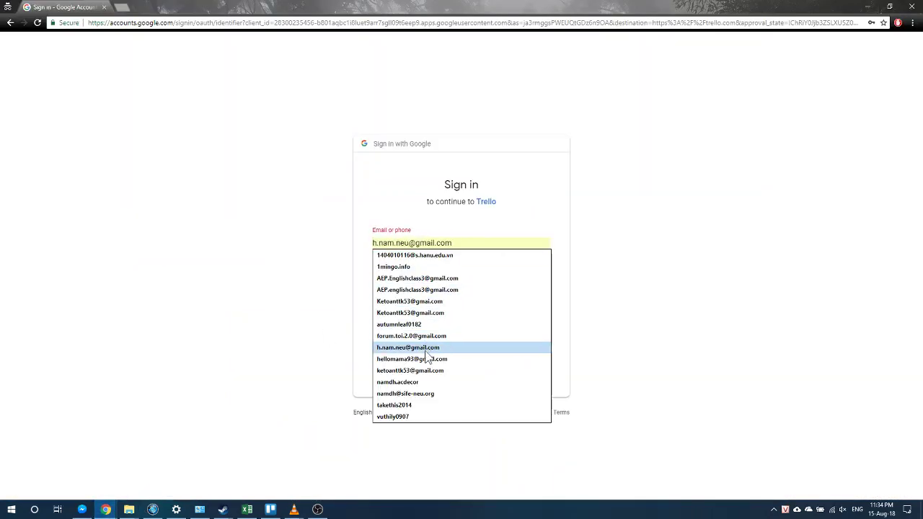
{"action": "left_click", "coordinate": [428, 359]}
{"action": "left_click", "coordinate": [528, 358]}
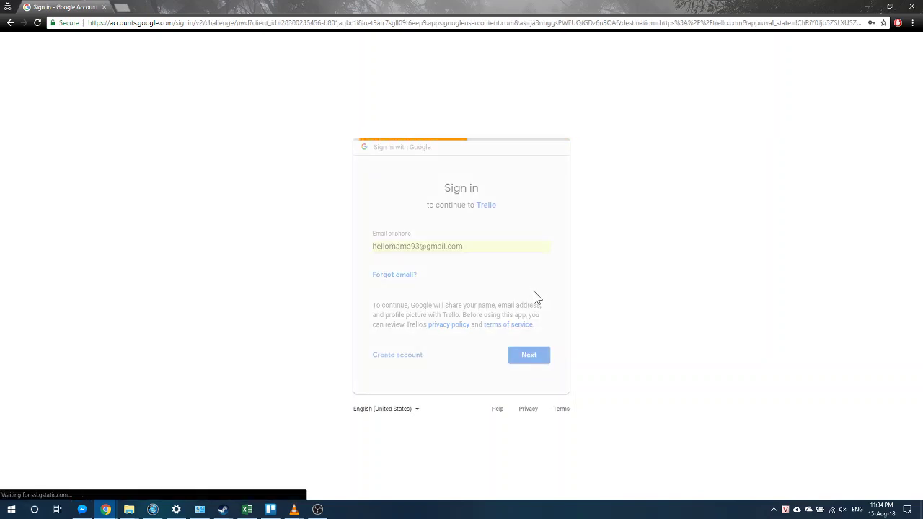
{"action": "left_click", "coordinate": [527, 339]}
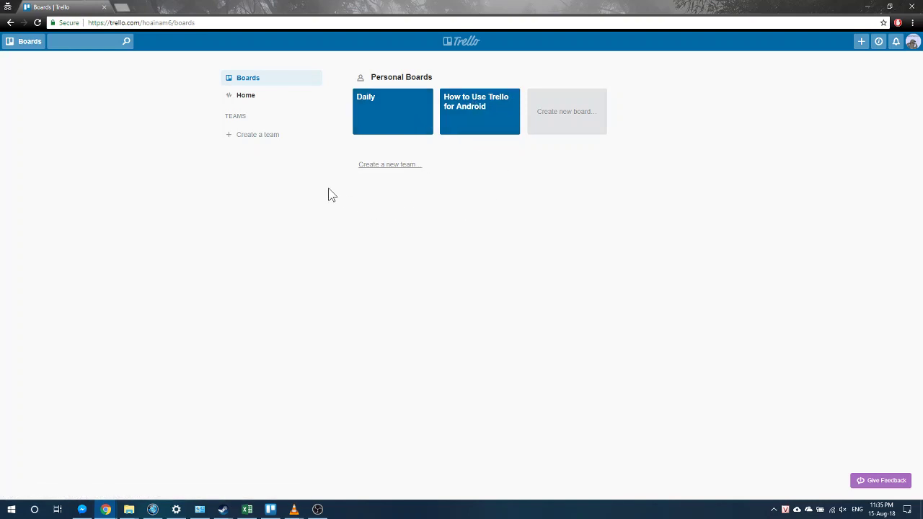
Open the Daily board from the personal boards.
{"action": "left_click", "coordinate": [373, 117]}
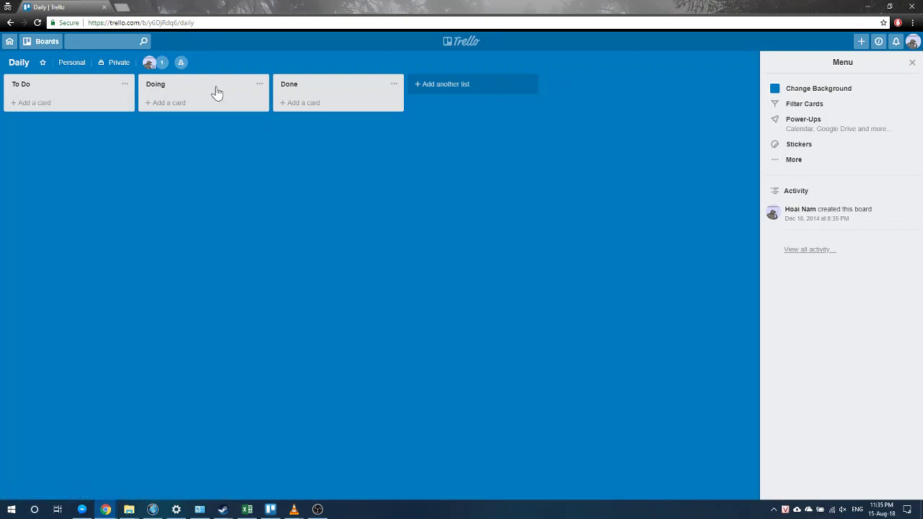
{"action": "left_click_drag", "start_coordinate": [35, 89], "coordinate": [74, 88]}
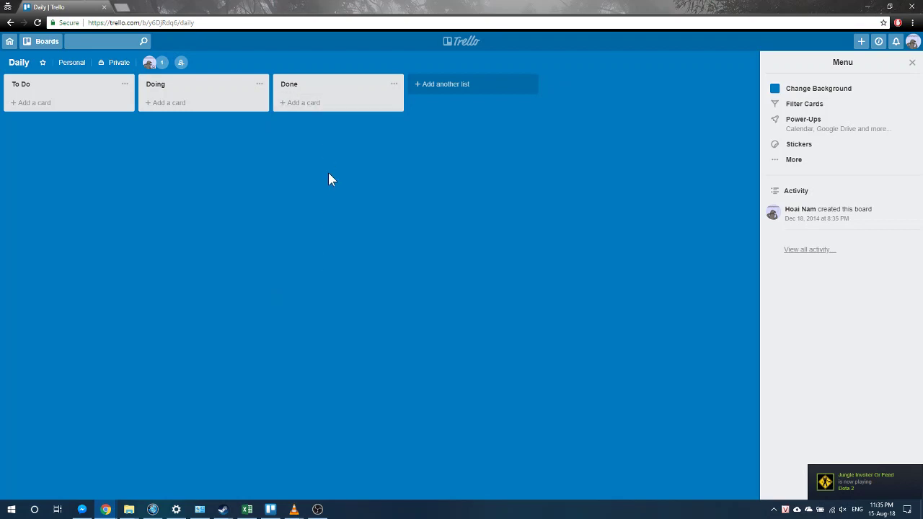
{"action": "left_click", "coordinate": [53, 106]}
{"action": "left_click", "coordinate": [187, 138]}
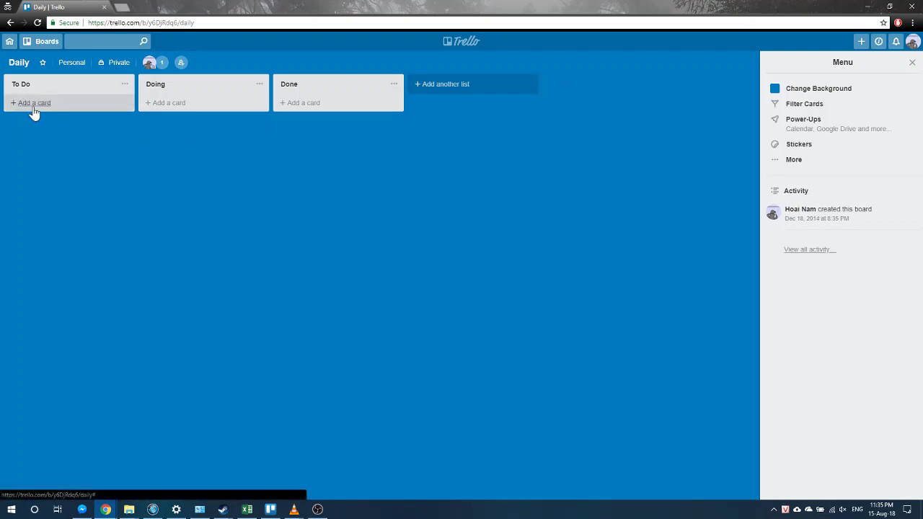
Add a card to the To Do list titled "Gặp anh" followed by the person's first name.
{"action": "left_click", "coordinate": [32, 106]}
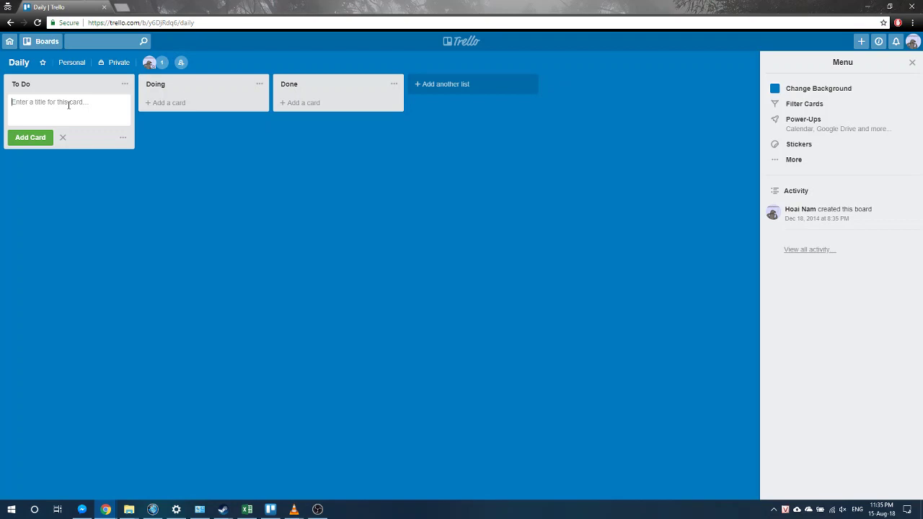
{"action": "type", "text": "Gà"}
{"action": "key", "text": "BackSpace"}
{"action": "left_click", "coordinate": [204, 207]}
{"action": "left_click", "coordinate": [72, 103]}
{"action": "type", "text": "ào"}
{"action": "key", "text": "BackSpace"}
{"action": "key", "text": "BackSpace"}
{"action": "type", "text": "Gà"}
{"action": "key", "text": "Return"}
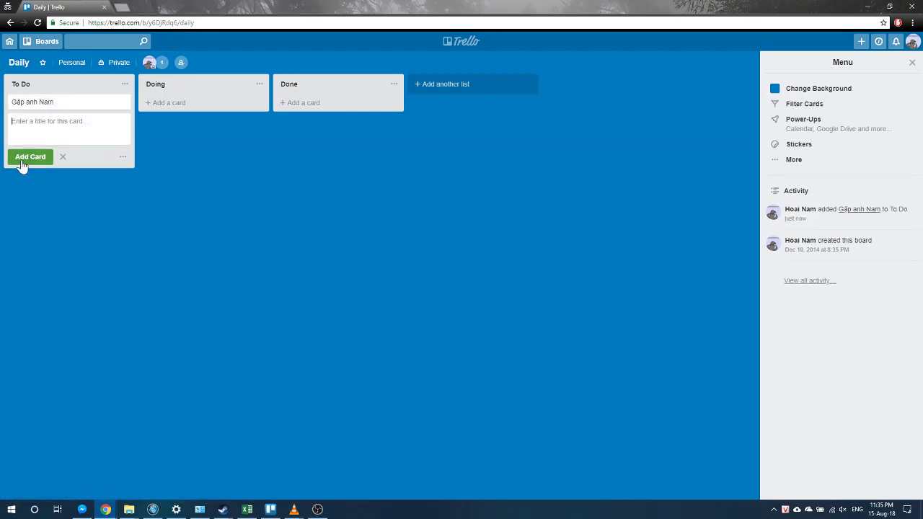
{"action": "left_click", "coordinate": [179, 135]}
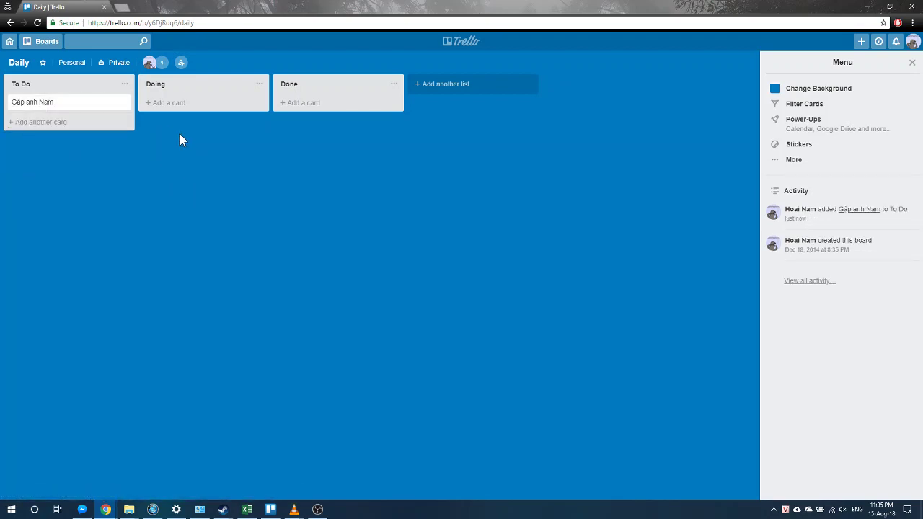
Save a description on the new To Do card: "Danh sách các câu hỏi cần hỏi anh" plus the person's name, and numbered lines 1 to 3.
{"action": "left_click", "coordinate": [44, 103]}
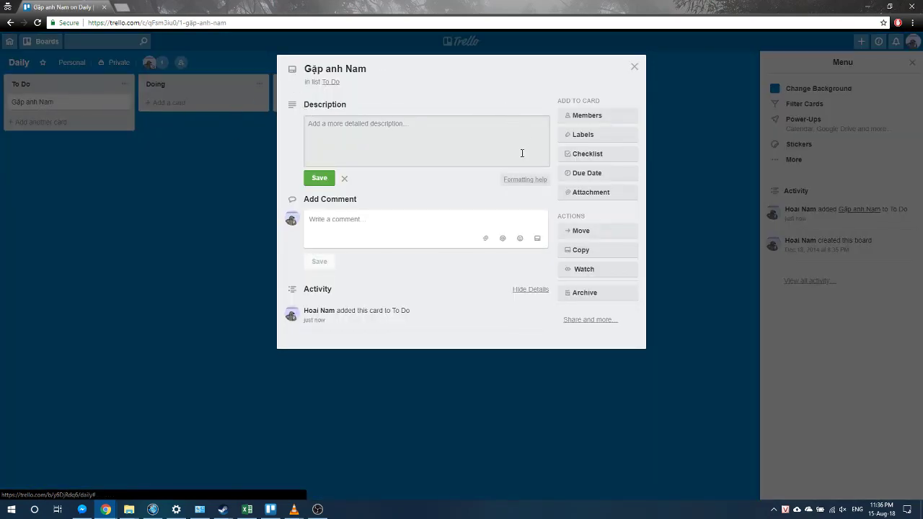
{"action": "left_click", "coordinate": [308, 69]}
{"action": "left_click", "coordinate": [390, 137]}
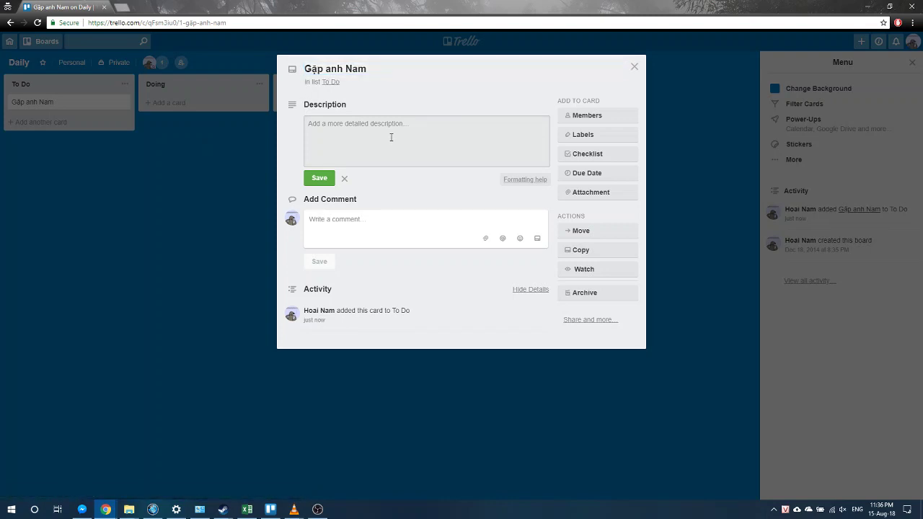
{"action": "type", "text": "- a"}
{"action": "key", "text": "BackSpace"}
{"action": "key", "text": "BackSpace"}
{"action": "type", "text": "Danh sách các câu hỏi cần hỏi anh Nam:"}
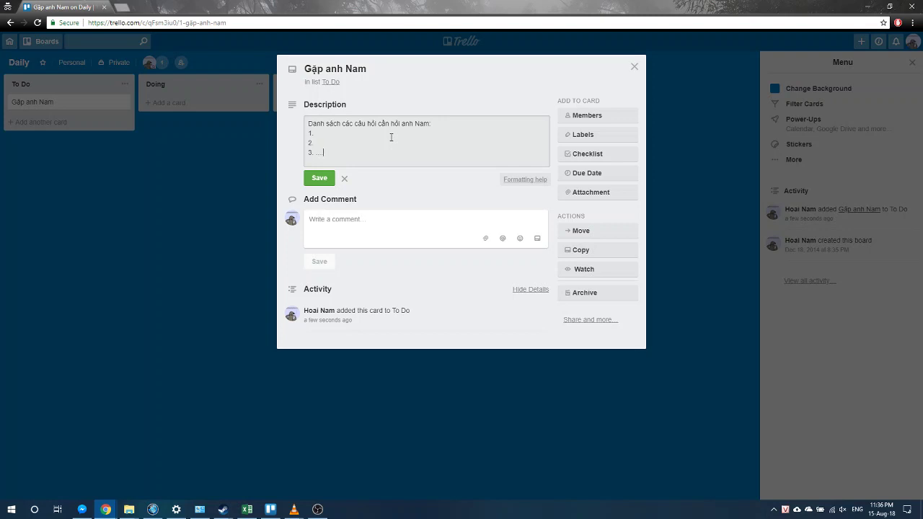
{"action": "left_click", "coordinate": [321, 179]}
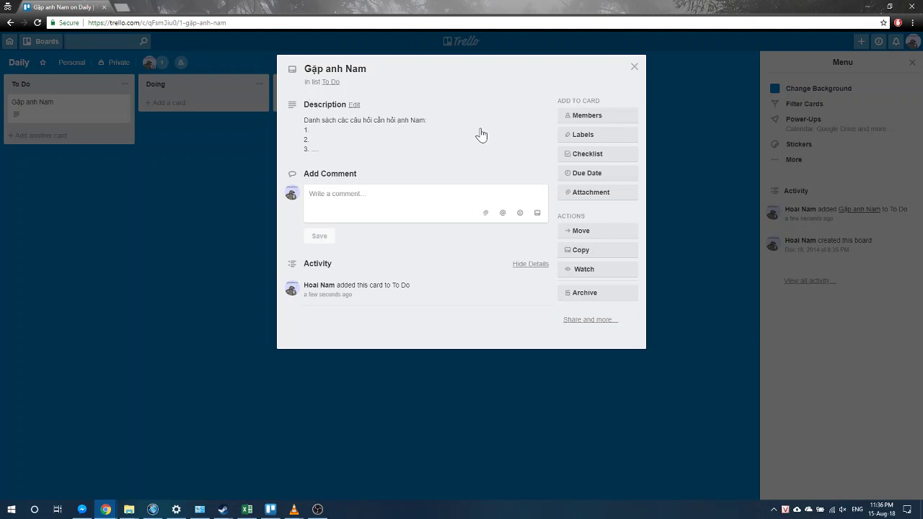
Show the list of members who can be assigned to the card.
{"action": "left_click", "coordinate": [334, 203]}
{"action": "left_click", "coordinate": [586, 121]}
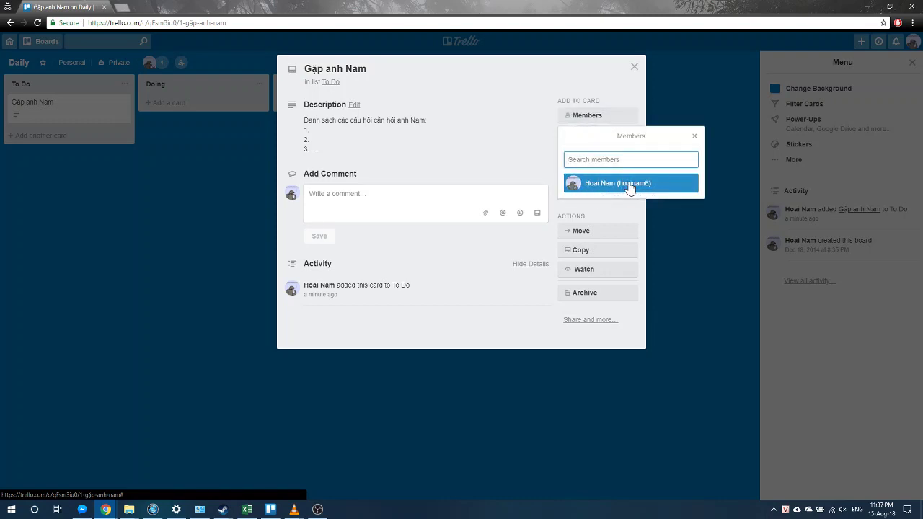
Switch to the Trello desktop app and open the CÔNG VIỆC CHUNG board.
{"action": "left_click", "coordinate": [271, 510]}
{"action": "left_click", "coordinate": [40, 21]}
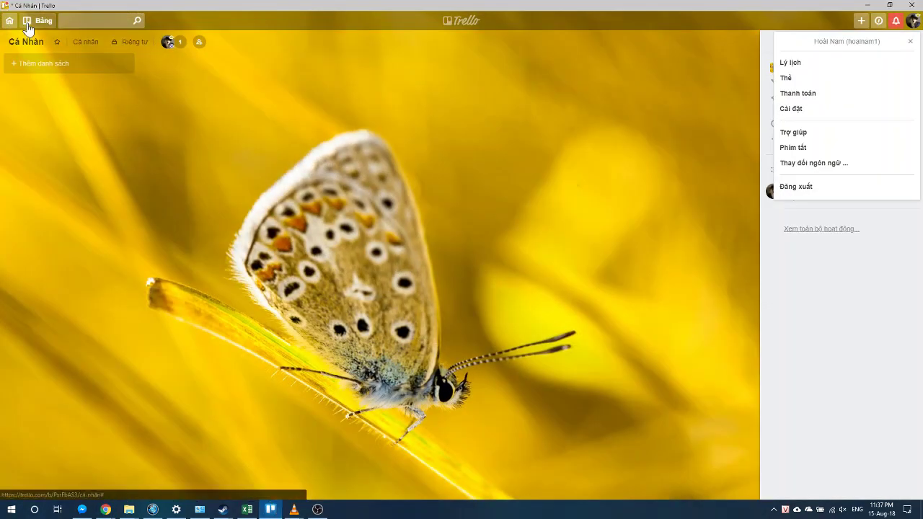
{"action": "left_click", "coordinate": [54, 83]}
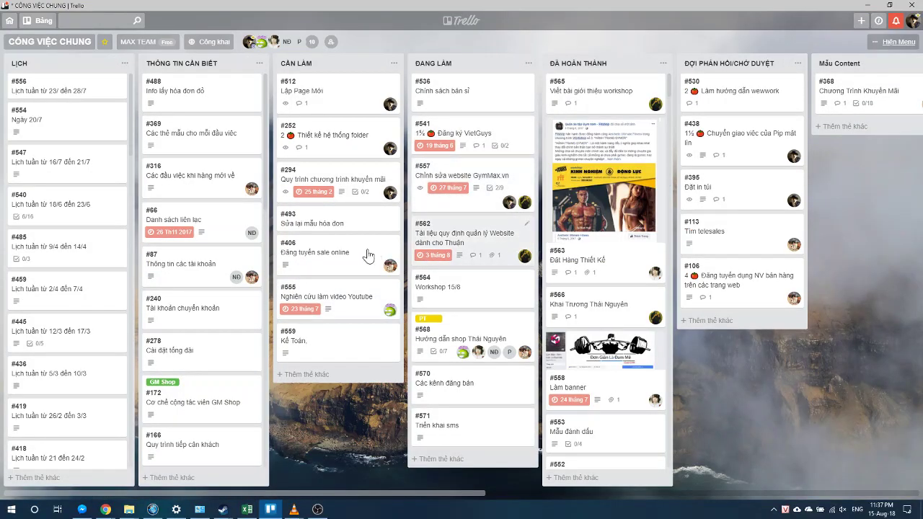
Add another board member to the "Đăng tuyển sale online" card in the CẦN LÀM list.
{"action": "left_click", "coordinate": [321, 249]}
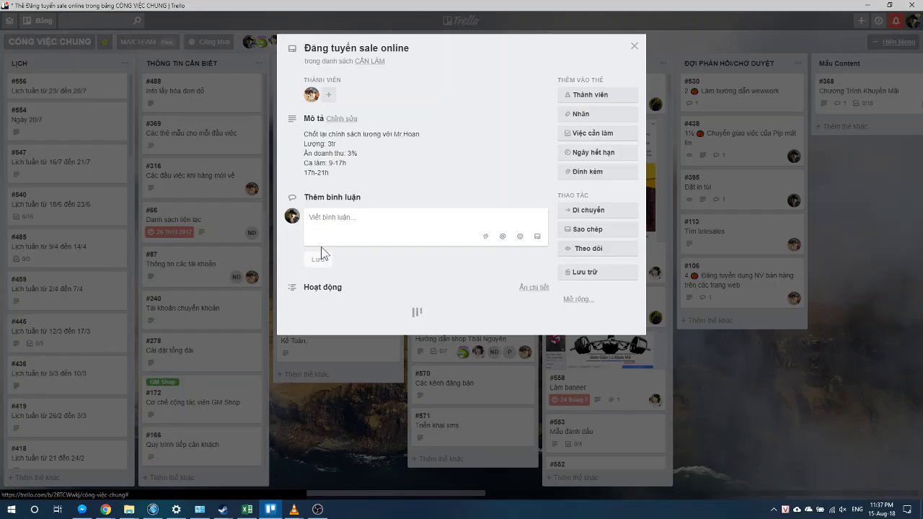
{"action": "left_click", "coordinate": [572, 97]}
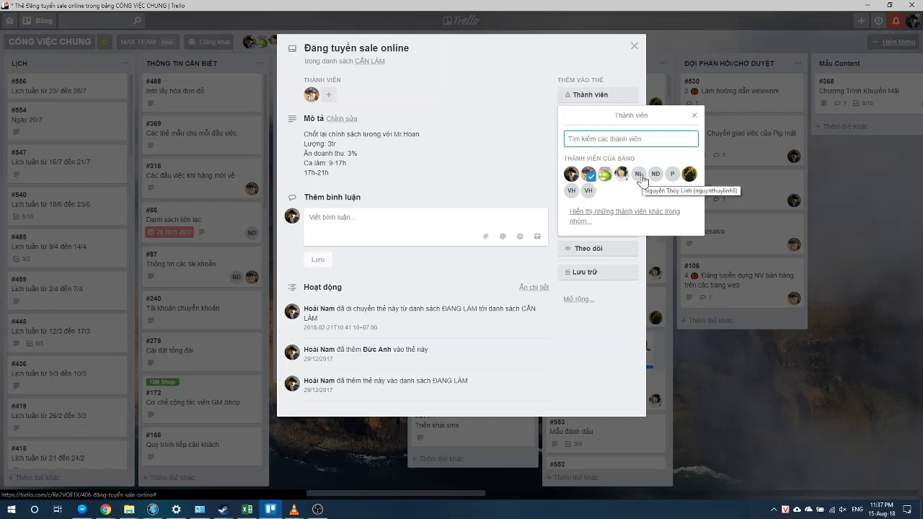
{"action": "left_click", "coordinate": [690, 175]}
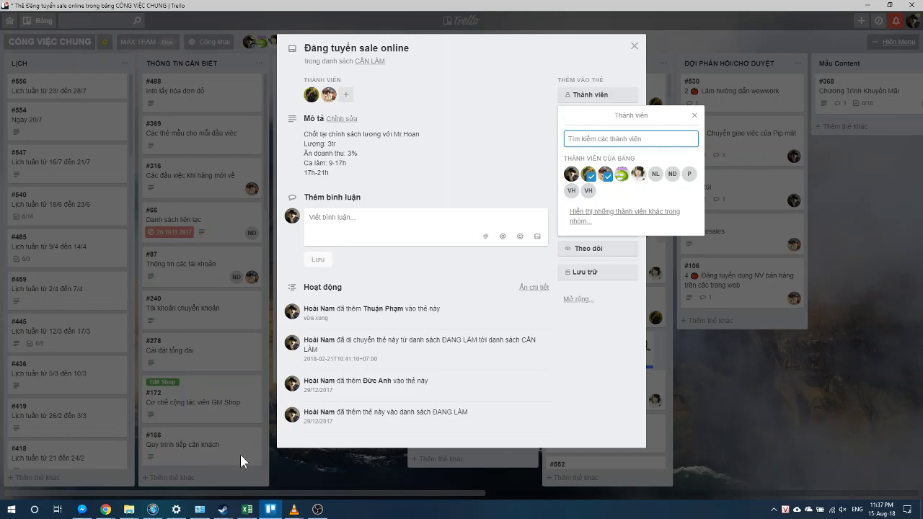
Switch back to the Daily board's card in the browser, close its member list and open its labels.
{"action": "key", "text": "alt+Tab"}
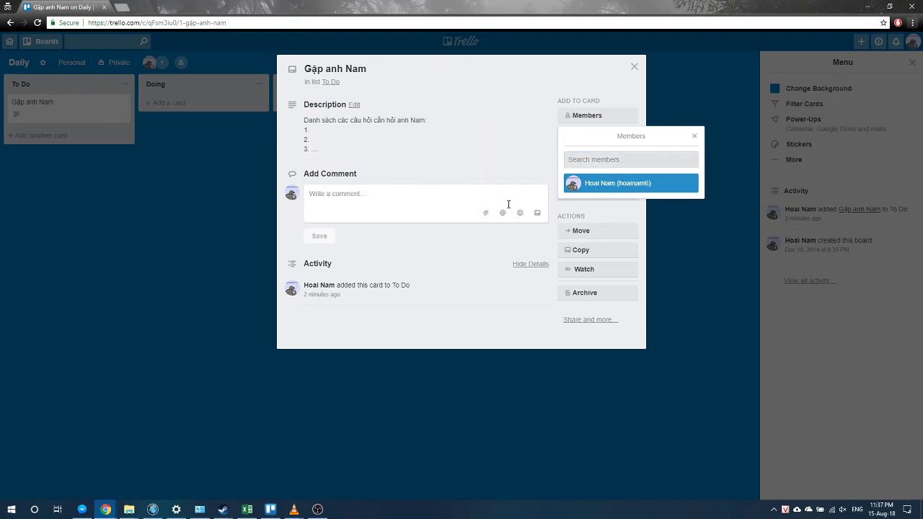
{"action": "left_click", "coordinate": [672, 223]}
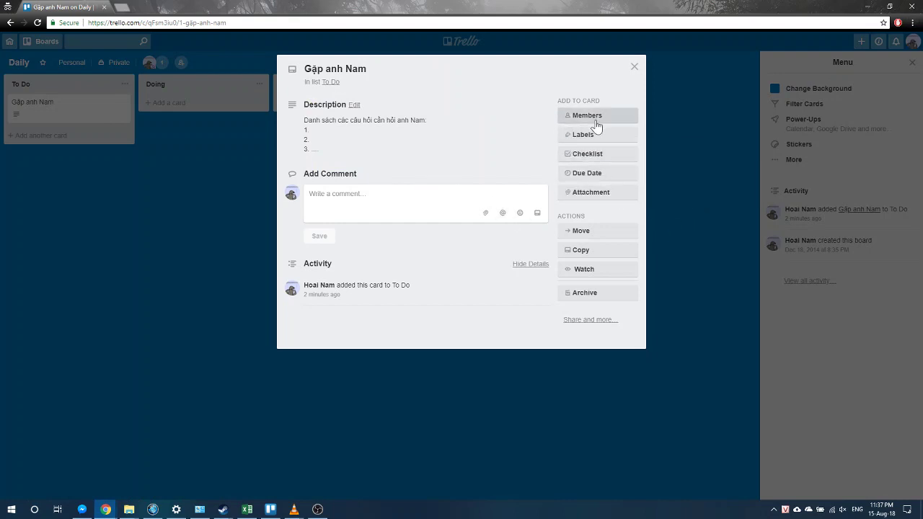
{"action": "left_click", "coordinate": [574, 136]}
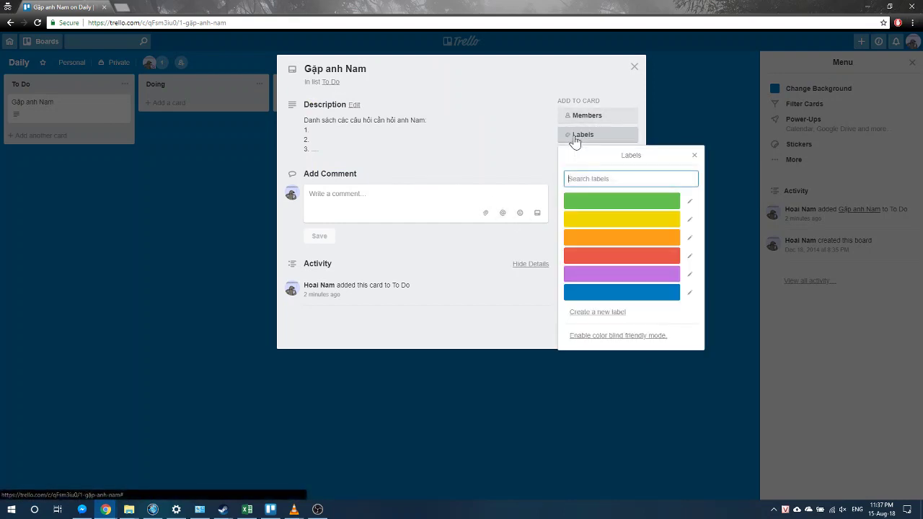
Try applying and removing the green label on the To Do card.
{"action": "left_click", "coordinate": [618, 203]}
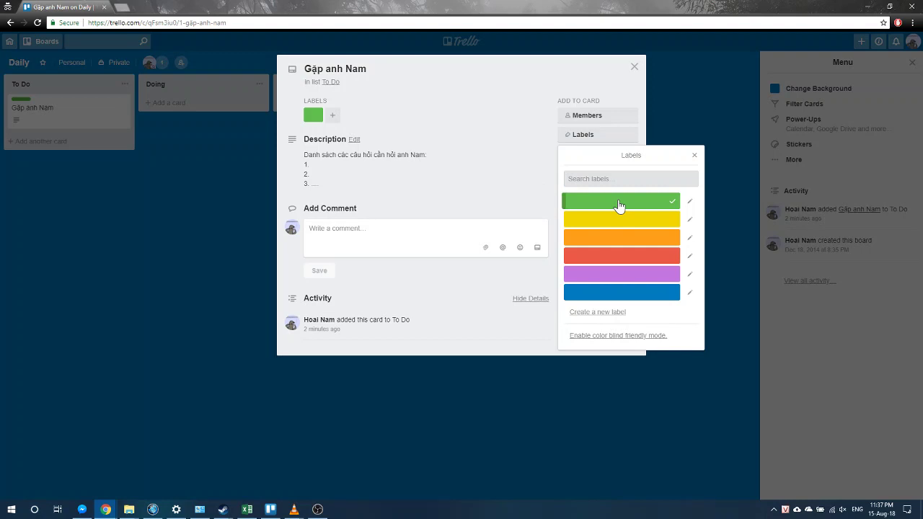
{"action": "left_click", "coordinate": [618, 204]}
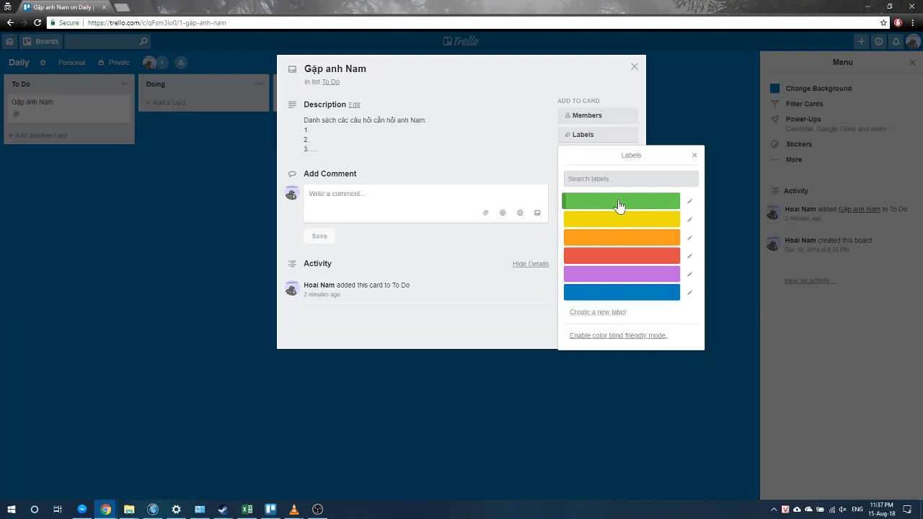
{"action": "left_click", "coordinate": [618, 203]}
{"action": "left_click", "coordinate": [619, 203]}
{"action": "left_click", "coordinate": [620, 202]}
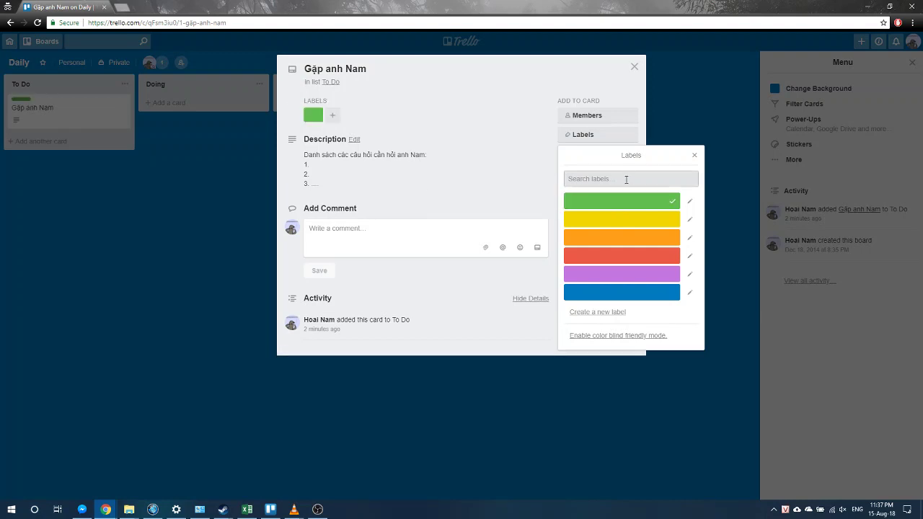
{"action": "left_click", "coordinate": [618, 204]}
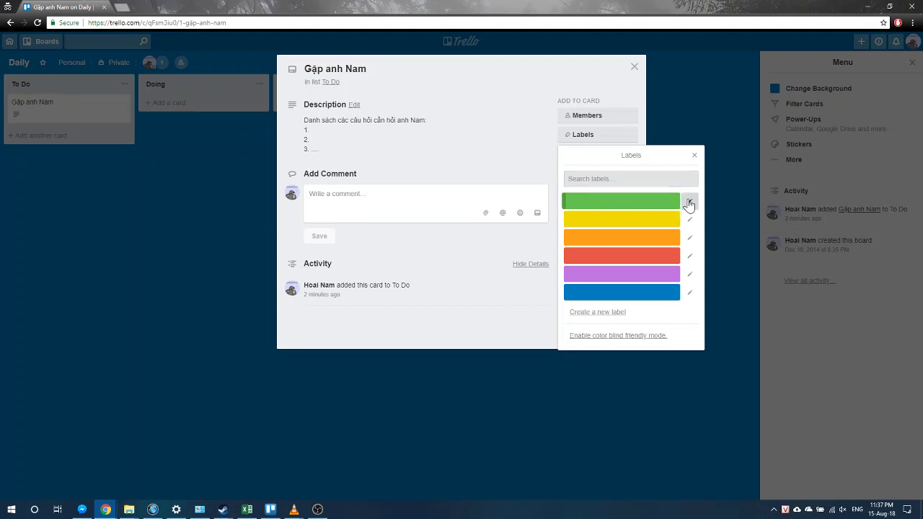
Name the green label "ưu tiên" and apply it to the To Do card.
{"action": "left_click", "coordinate": [689, 201]}
{"action": "left_click", "coordinate": [610, 189]}
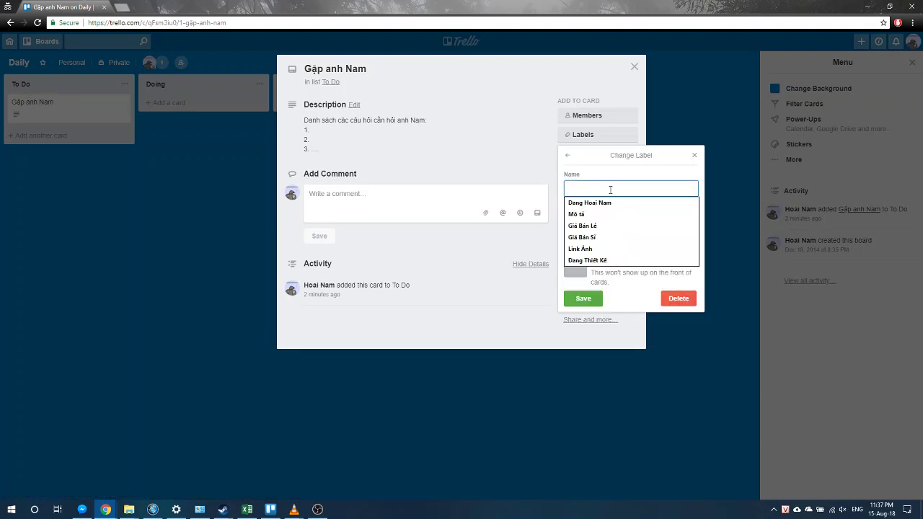
{"action": "key", "text": "Escape"}
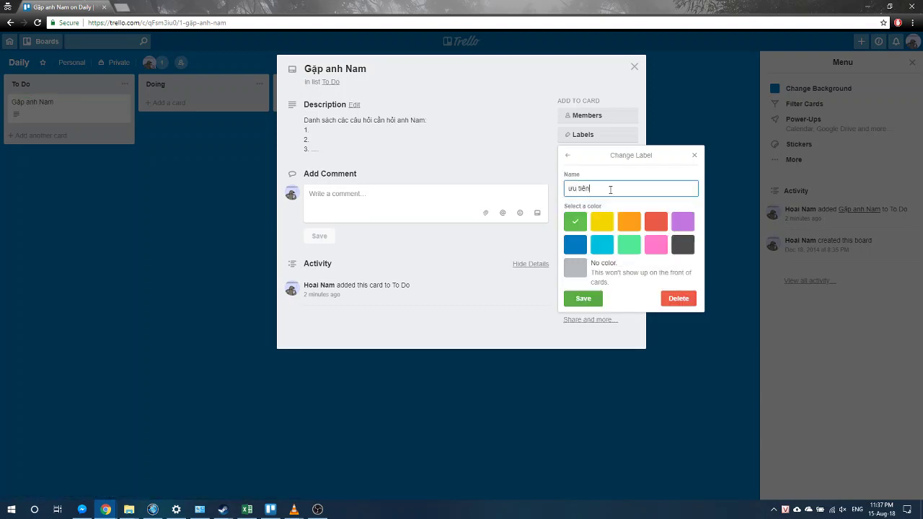
{"action": "type", "text": "ưu tiên"}
{"action": "left_click", "coordinate": [583, 299]}
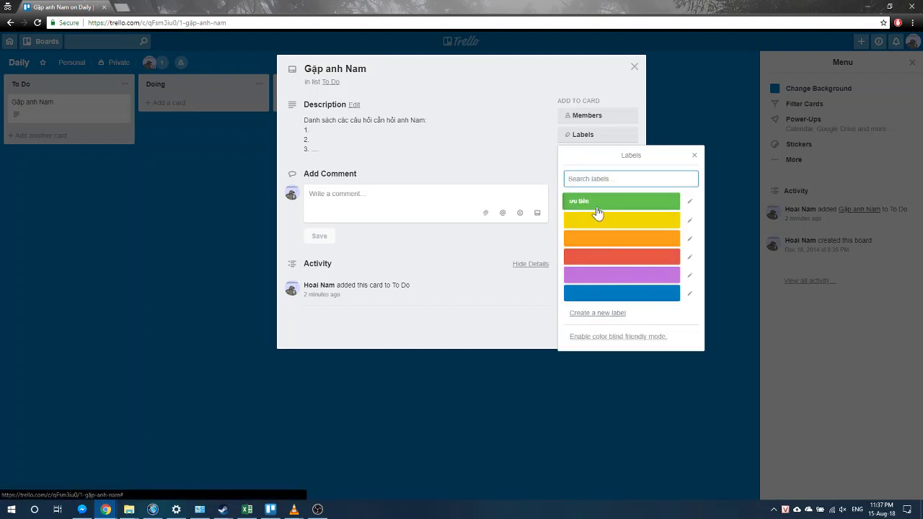
{"action": "left_click", "coordinate": [592, 204]}
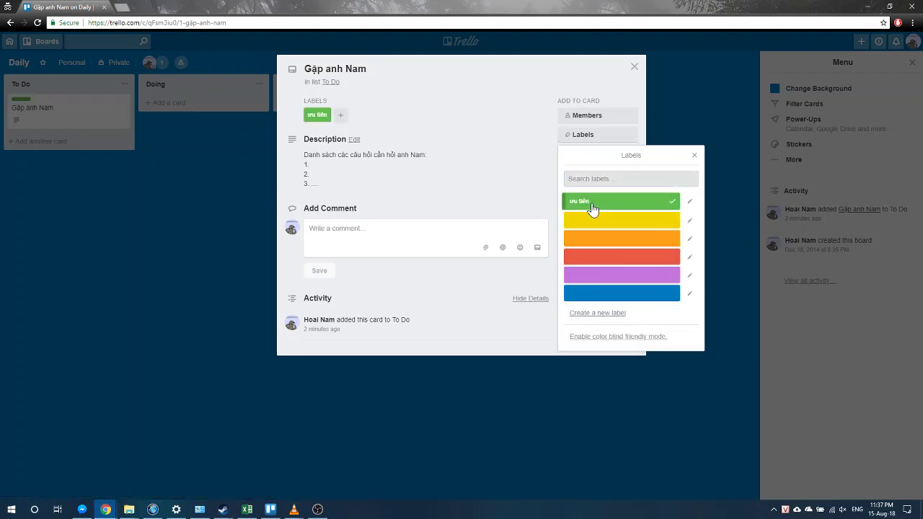
Close the card to check its green label on the board, and reopen it to view the label name.
{"action": "left_click", "coordinate": [209, 216]}
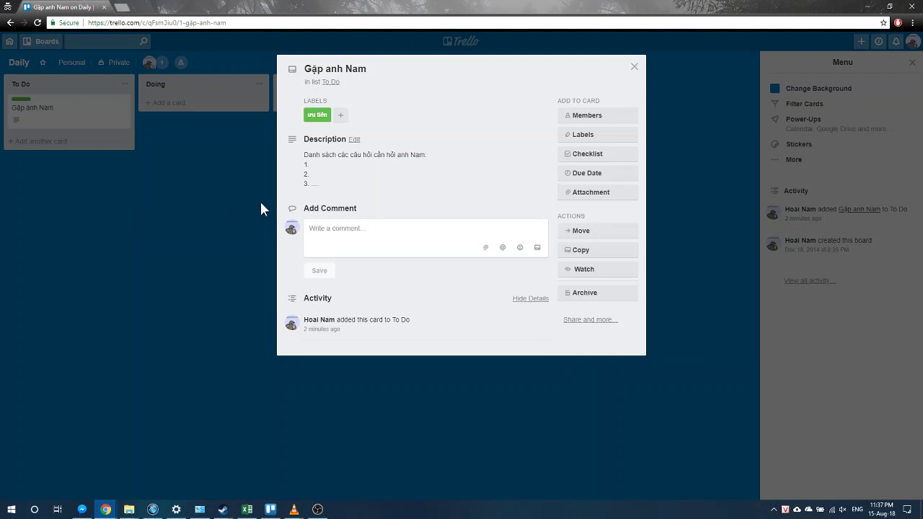
{"action": "left_click", "coordinate": [634, 66]}
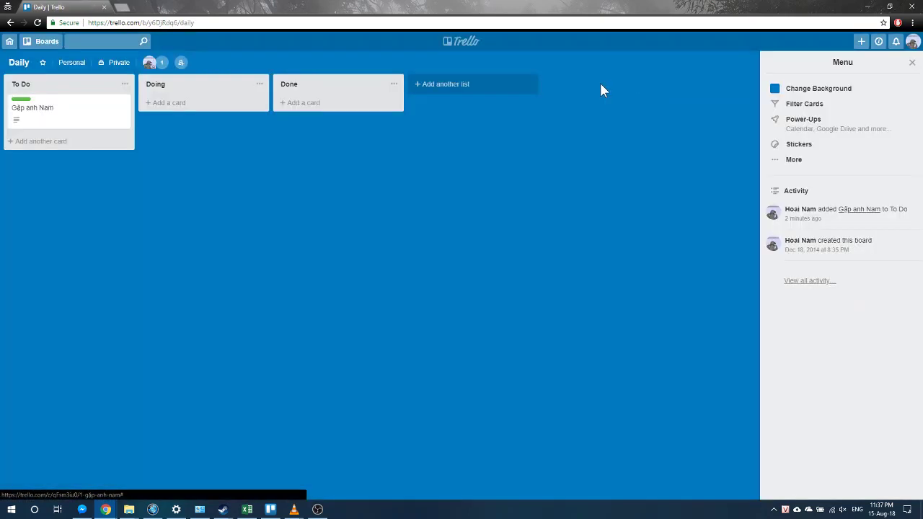
{"action": "left_click", "coordinate": [28, 109]}
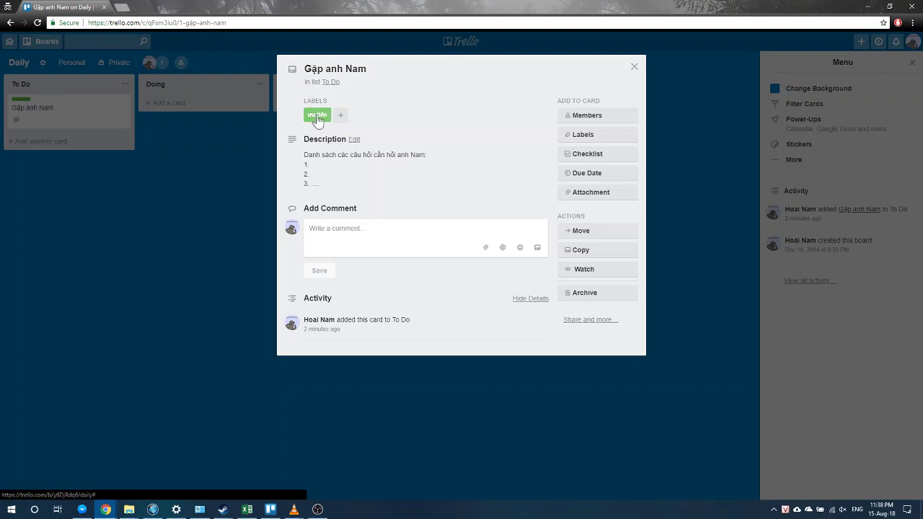
{"action": "left_click", "coordinate": [191, 151]}
{"action": "left_click", "coordinate": [44, 115]}
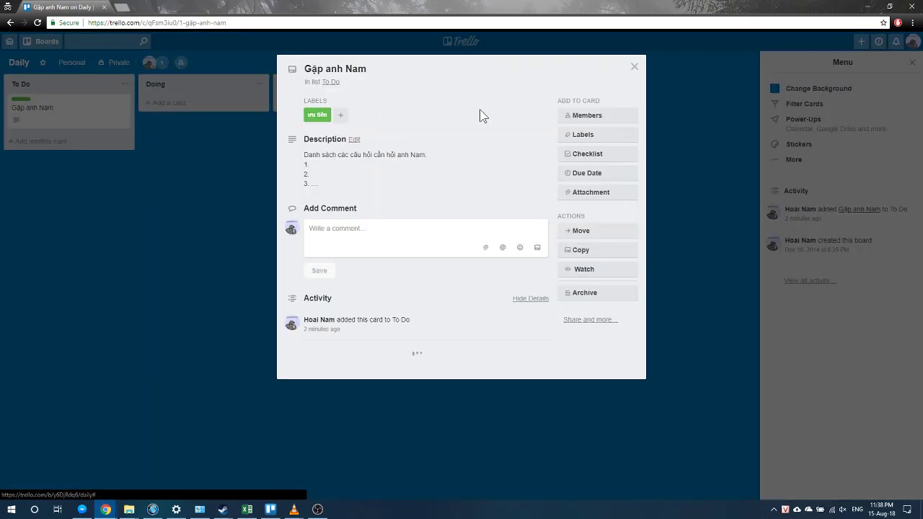
Apply the yellow label to the card and name that label "Chưa ưu tiên".
{"action": "left_click", "coordinate": [606, 135]}
{"action": "left_click", "coordinate": [613, 219]}
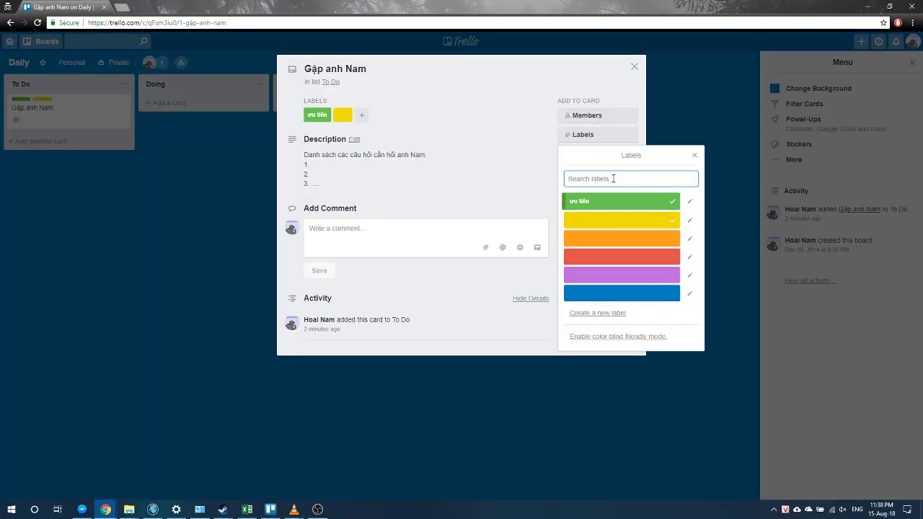
{"action": "type", "text": "uwu"}
{"action": "key", "text": "BackSpace"}
{"action": "key", "text": "BackSpace"}
{"action": "key", "text": "BackSpace"}
{"action": "left_click", "coordinate": [689, 220]}
{"action": "type", "text": "Chu"}
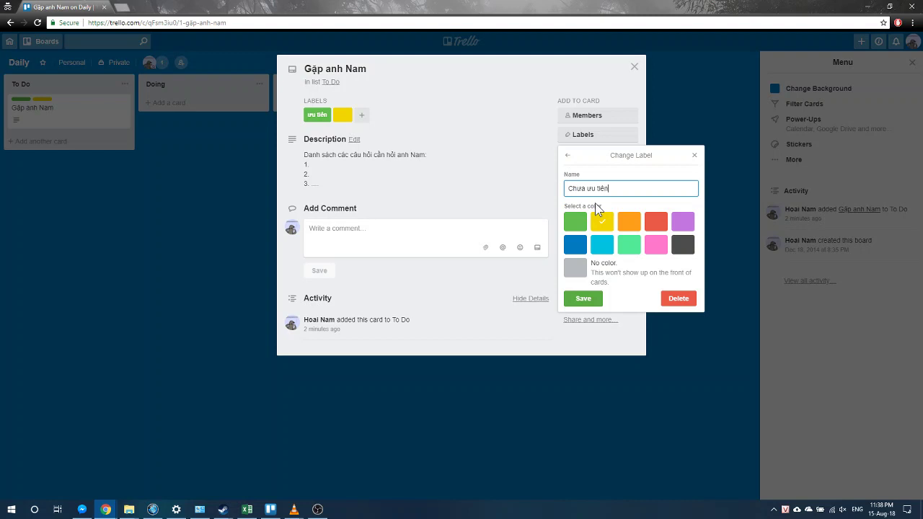
{"action": "left_click", "coordinate": [587, 299]}
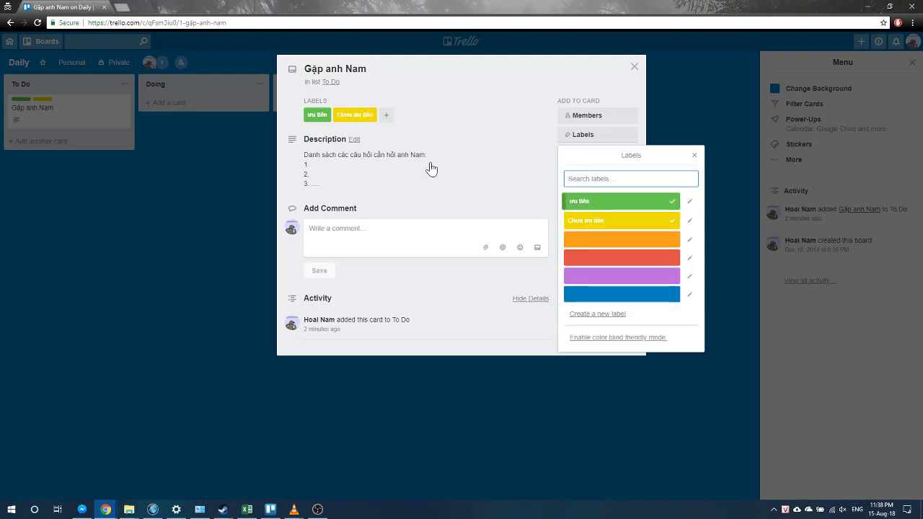
Remove both the "ưu tiên" and "Chưa ưu tiên" labels from the card and leave its description unedited.
{"action": "double_click", "coordinate": [618, 202]}
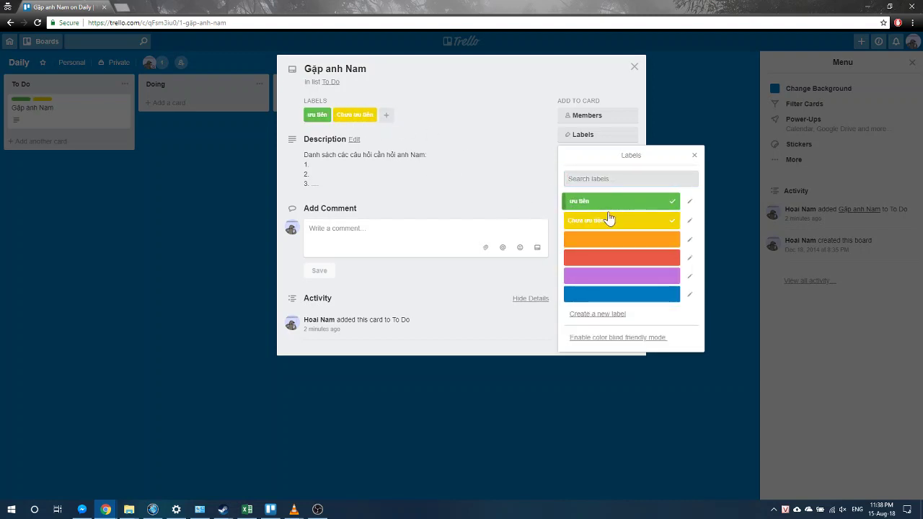
{"action": "left_click", "coordinate": [610, 219]}
{"action": "left_click", "coordinate": [608, 221]}
{"action": "left_click", "coordinate": [646, 224]}
{"action": "left_click", "coordinate": [649, 205]}
{"action": "left_click", "coordinate": [500, 155]}
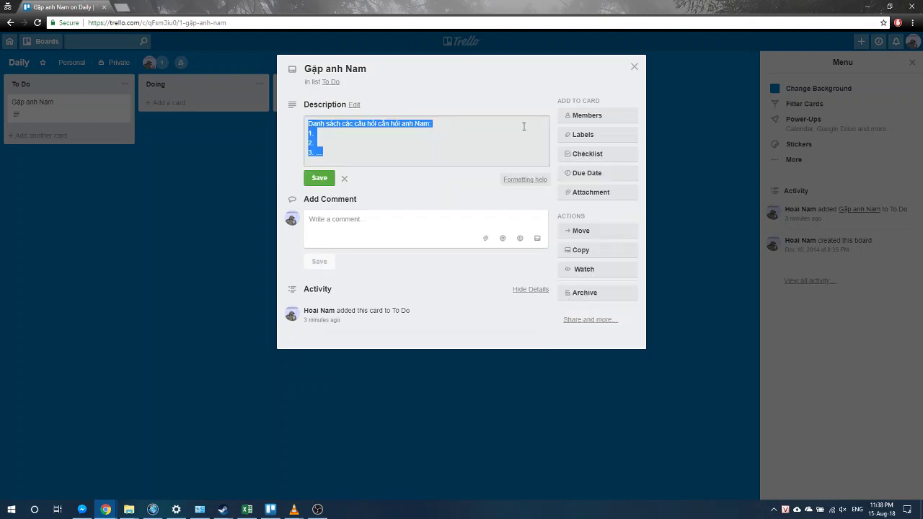
{"action": "left_click", "coordinate": [391, 224]}
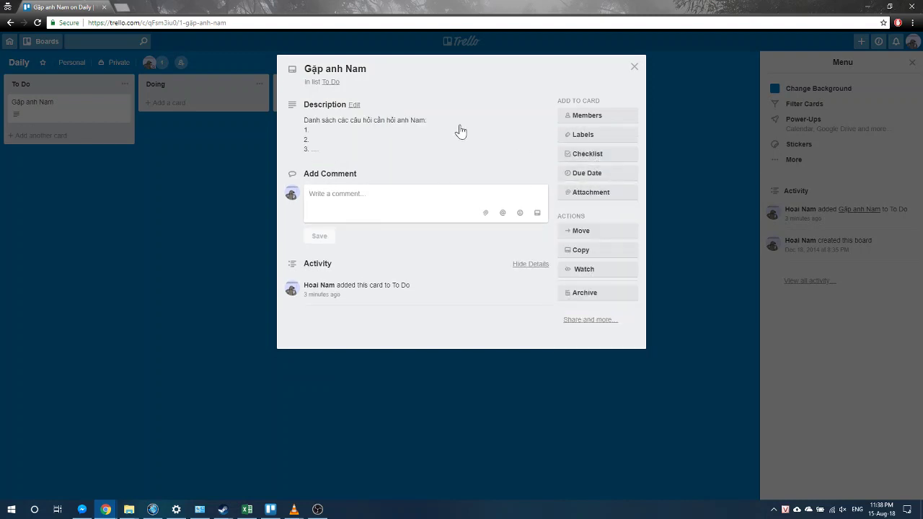
Rename the card as "Chuẩn bị cho lễ Khai Trương GymMax Thái Nguyên".
{"action": "left_click", "coordinate": [607, 162]}
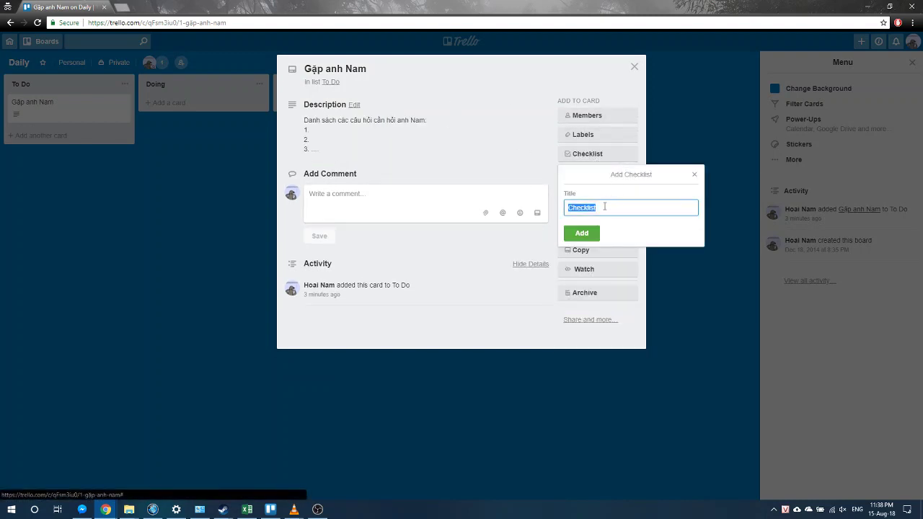
{"action": "triple_click", "coordinate": [365, 69]}
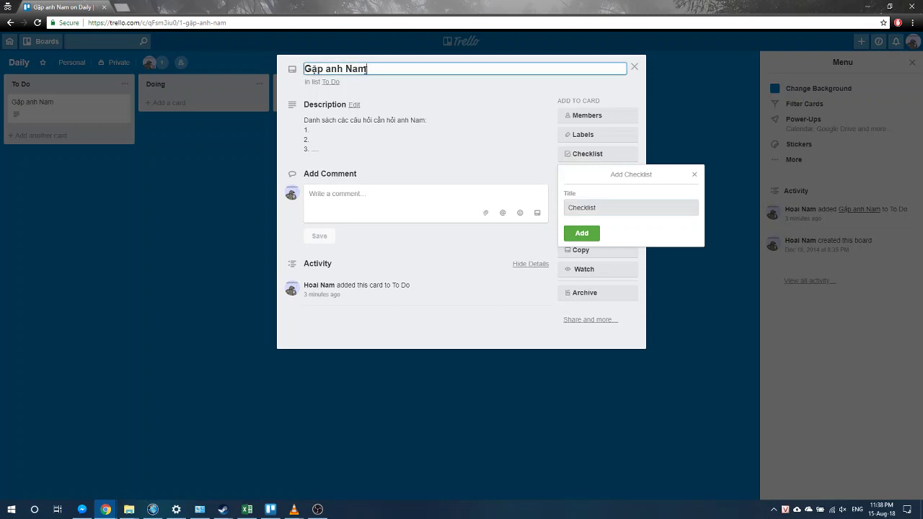
{"action": "type", "text": "C"}
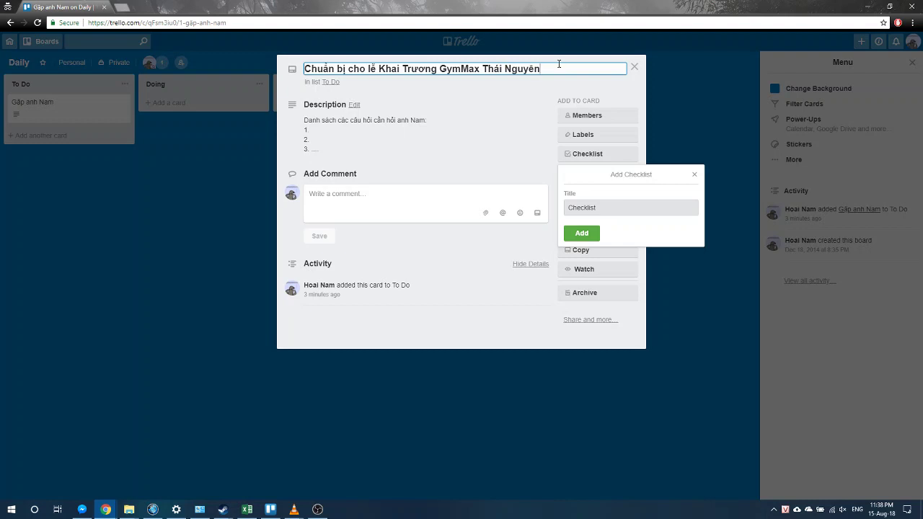
{"action": "key", "text": "Return"}
Add a checklist titled "Công Việc Cần Làm trước khai trương" to the card.
{"action": "left_click", "coordinate": [587, 206]}
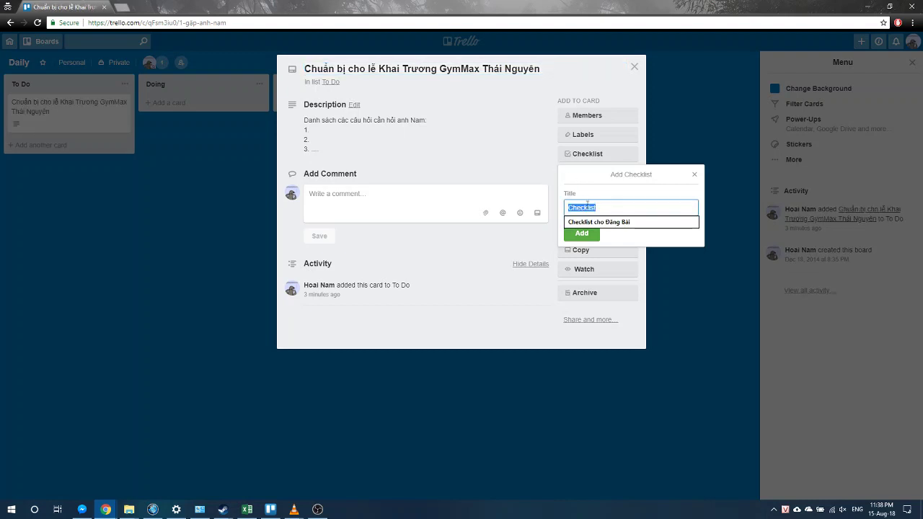
{"action": "type", "text": "Công Việc Cần Làm trước khai trương"}
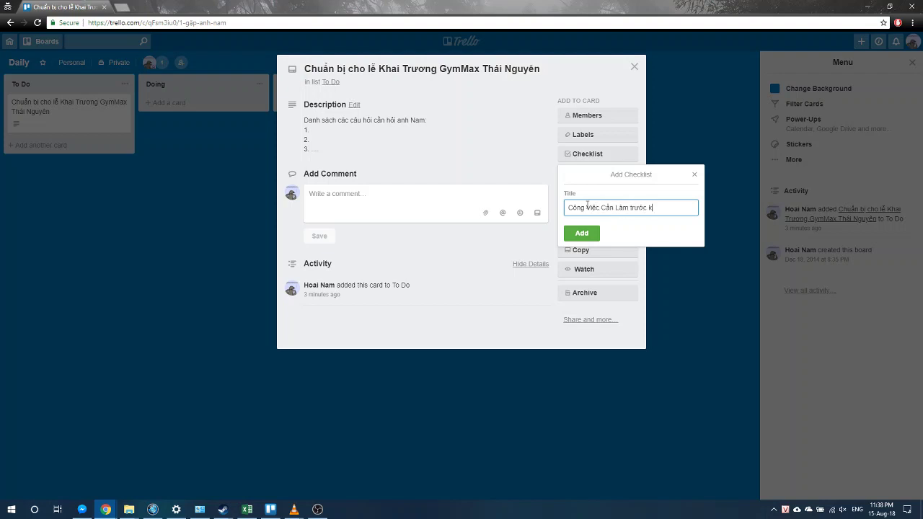
{"action": "left_click", "coordinate": [591, 244]}
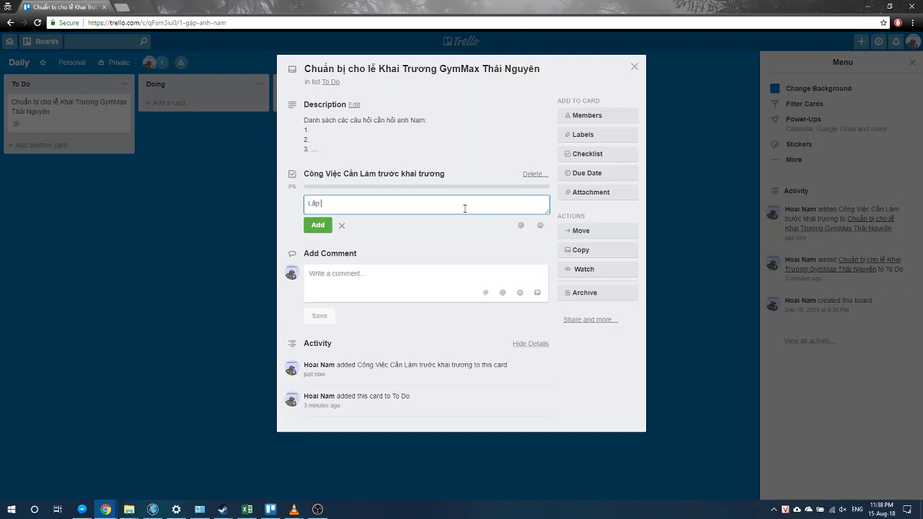
Add the items "Lập Fanpage" and "Mở chi nhánh ở kiotviet" to the checklist.
{"action": "key", "text": "Return"}
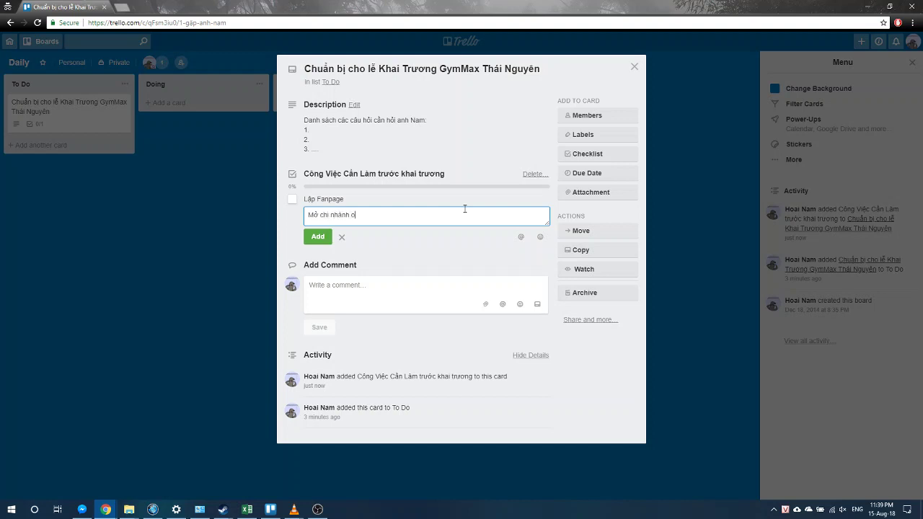
{"action": "type", "text": "Mở chi nhánh ở kiotviet"}
{"action": "left_click", "coordinate": [319, 238]}
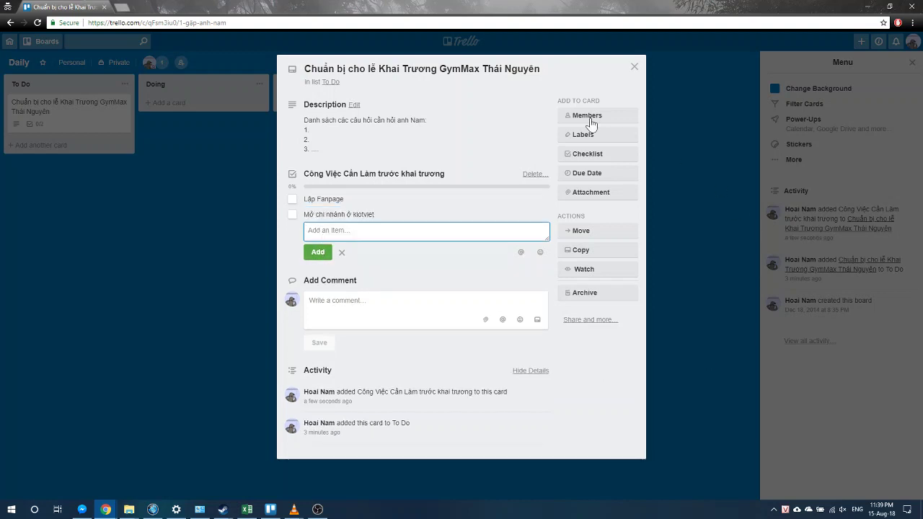
Mark both checklist items as complete, trying out unchecking and rechecking "Lập Fanpage".
{"action": "left_click", "coordinate": [290, 200]}
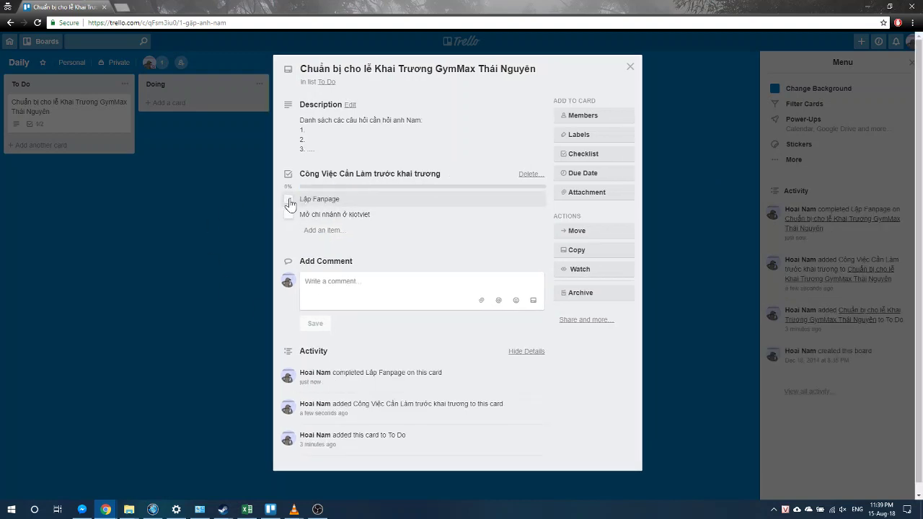
{"action": "left_click", "coordinate": [289, 214]}
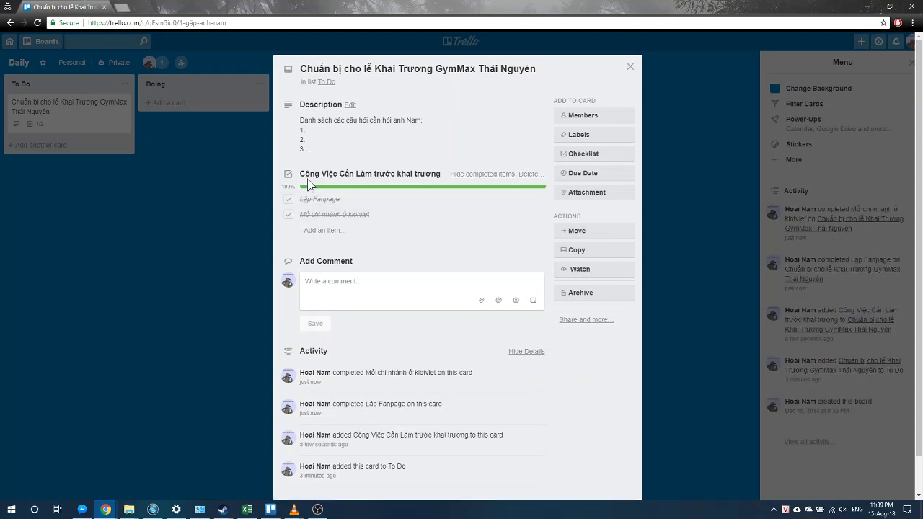
{"action": "left_click", "coordinate": [288, 199]}
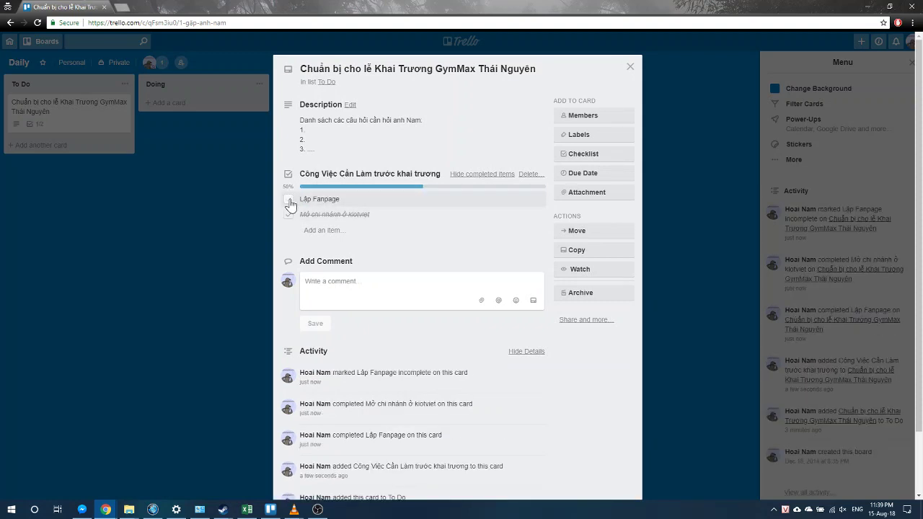
{"action": "left_click", "coordinate": [288, 200]}
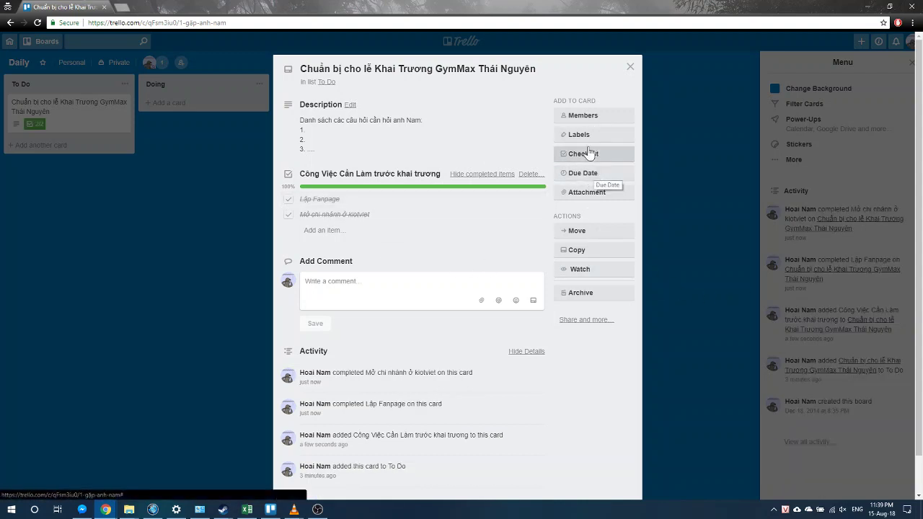
Set the card's due date to 8/16/2018 at 8:00 PM and reopen the card from the board.
{"action": "left_click", "coordinate": [579, 174]}
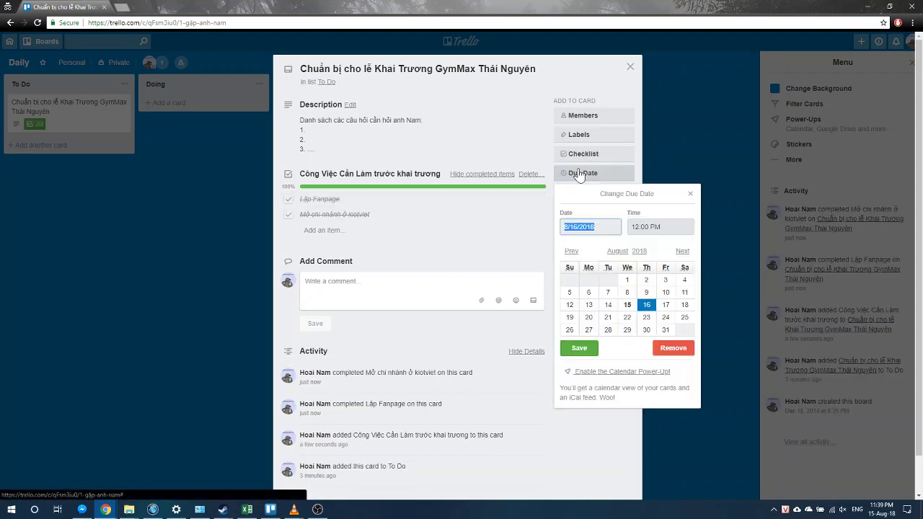
{"action": "left_click", "coordinate": [646, 308]}
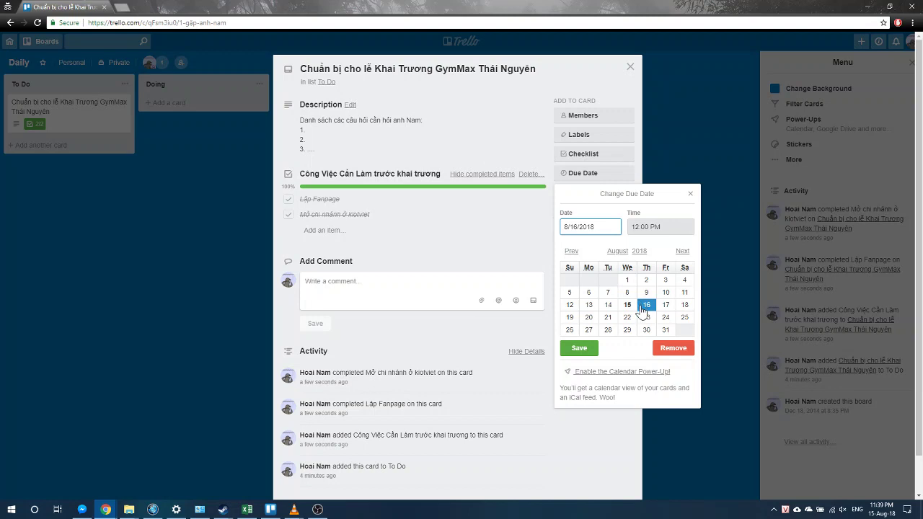
{"action": "left_click", "coordinate": [635, 226]}
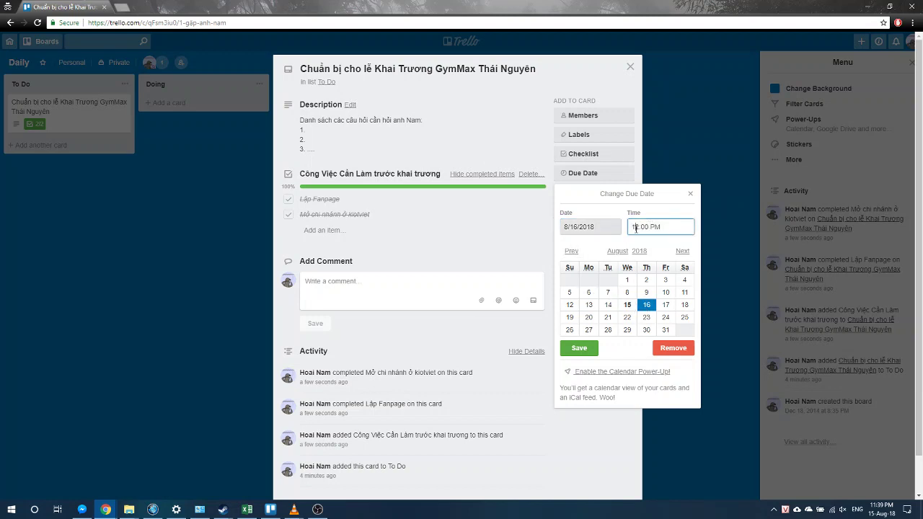
{"action": "left_click", "coordinate": [580, 348]}
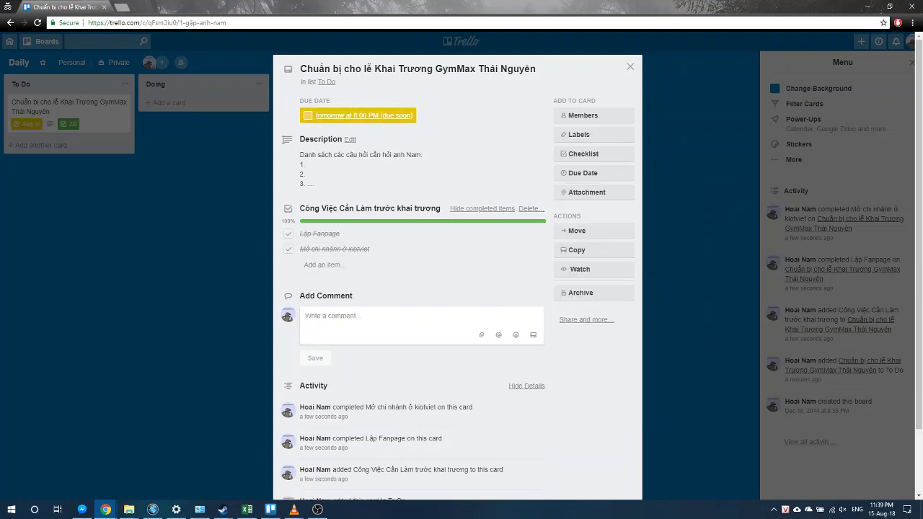
{"action": "left_click", "coordinate": [238, 130]}
{"action": "left_click", "coordinate": [61, 108]}
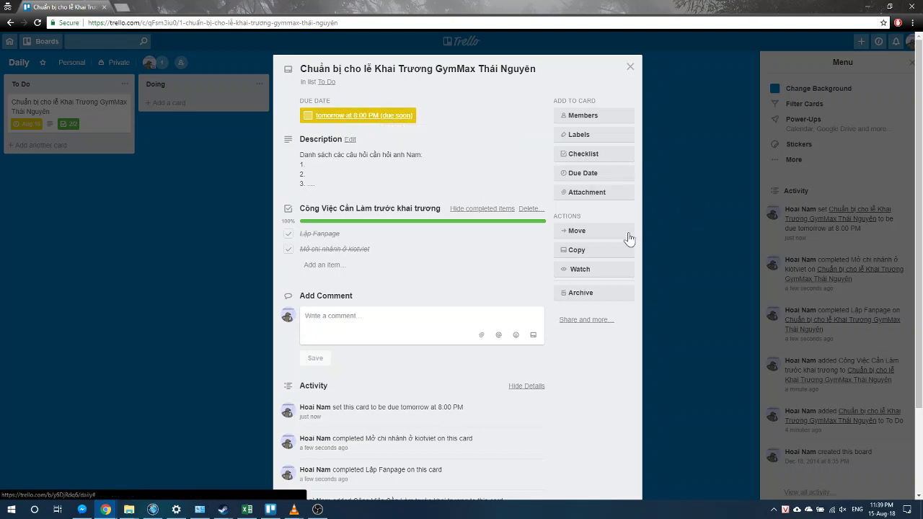
Attach gymmax-web.png from the computer's Gym Max folder to the card, look over the updated card and close it.
{"action": "left_click", "coordinate": [585, 195]}
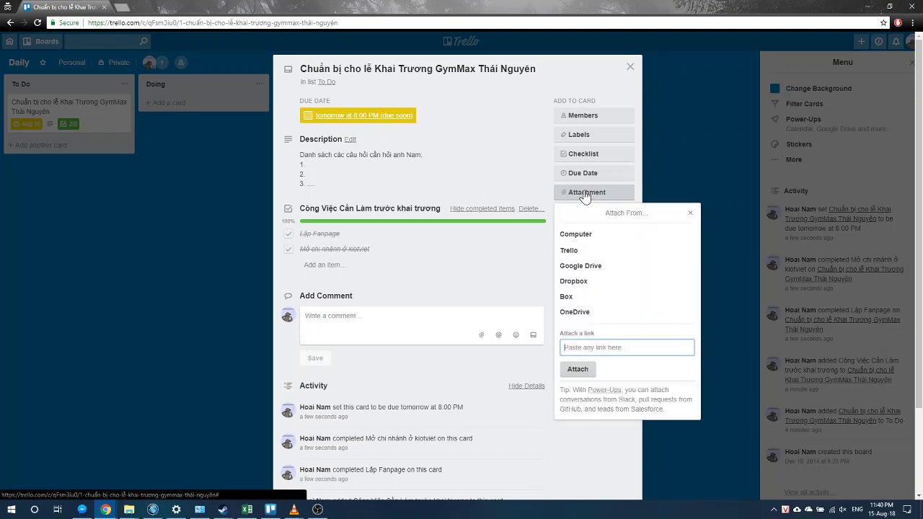
{"action": "left_click", "coordinate": [586, 237]}
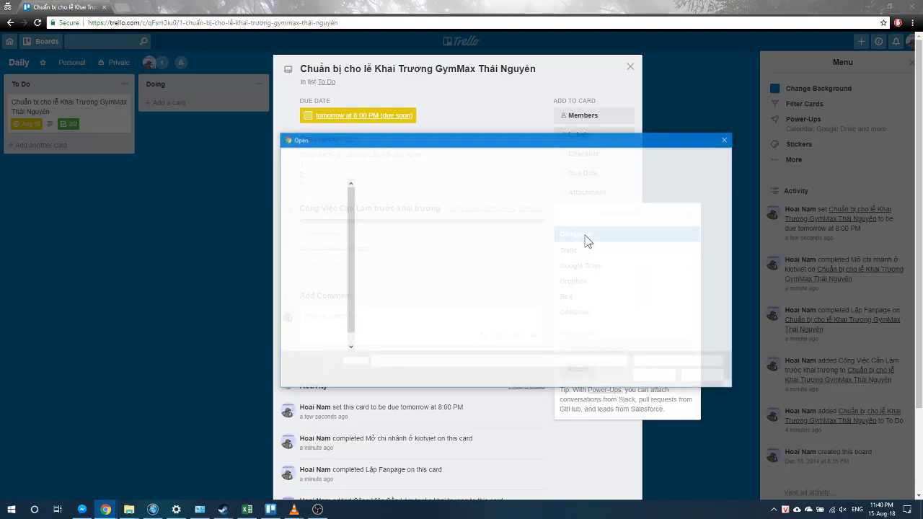
{"action": "scroll", "coordinate": [335, 214], "scroll_direction": "up", "scroll_amount": 1}
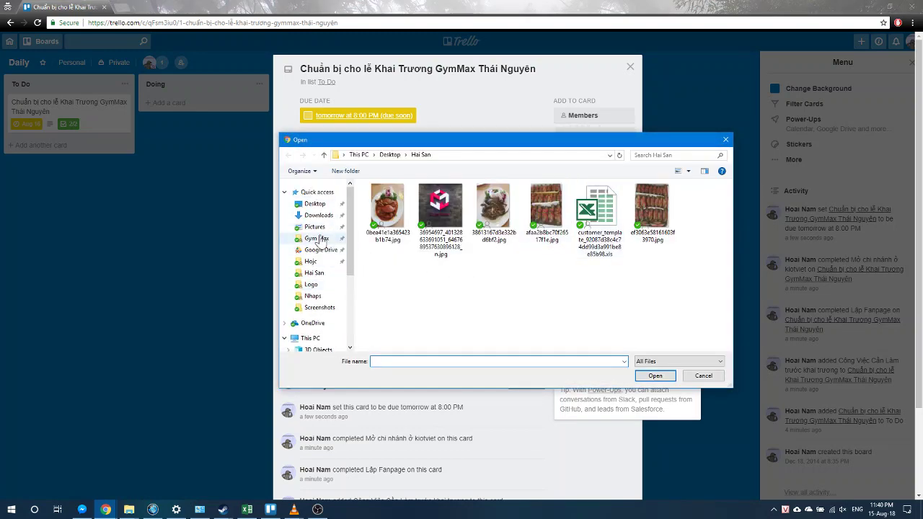
{"action": "left_click", "coordinate": [319, 238]}
{"action": "scroll", "coordinate": [458, 295], "scroll_direction": "down", "scroll_amount": 10}
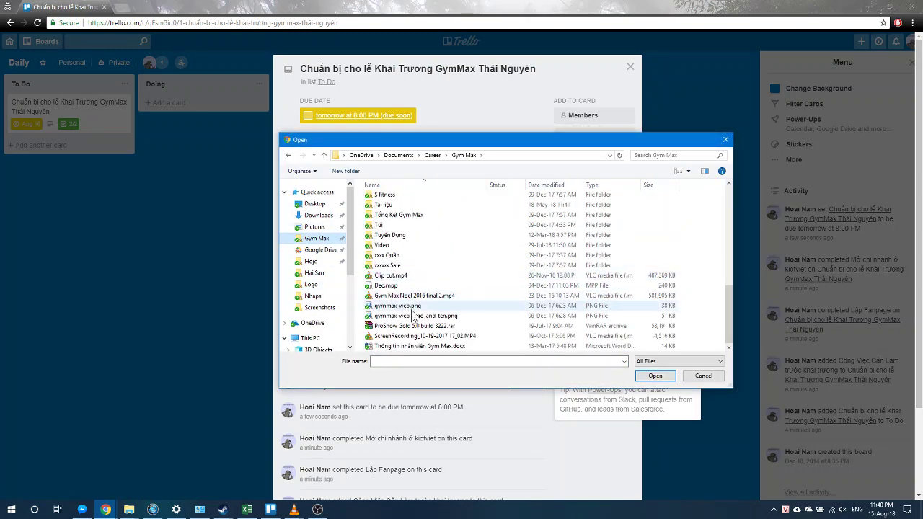
{"action": "double_click", "coordinate": [430, 309]}
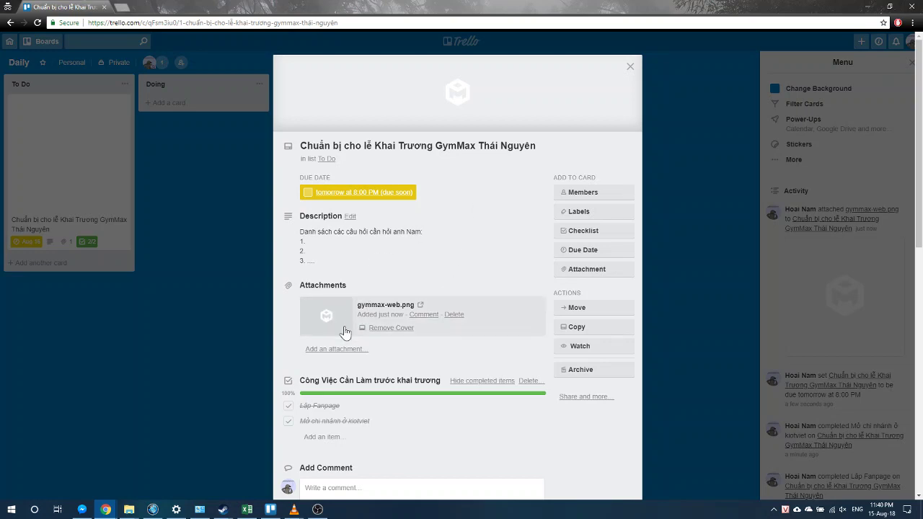
{"action": "scroll", "coordinate": [335, 289], "scroll_direction": "down", "scroll_amount": 2}
{"action": "scroll", "coordinate": [412, 238], "scroll_direction": "up", "scroll_amount": 2}
{"action": "scroll", "coordinate": [449, 315], "scroll_direction": "down", "scroll_amount": 2}
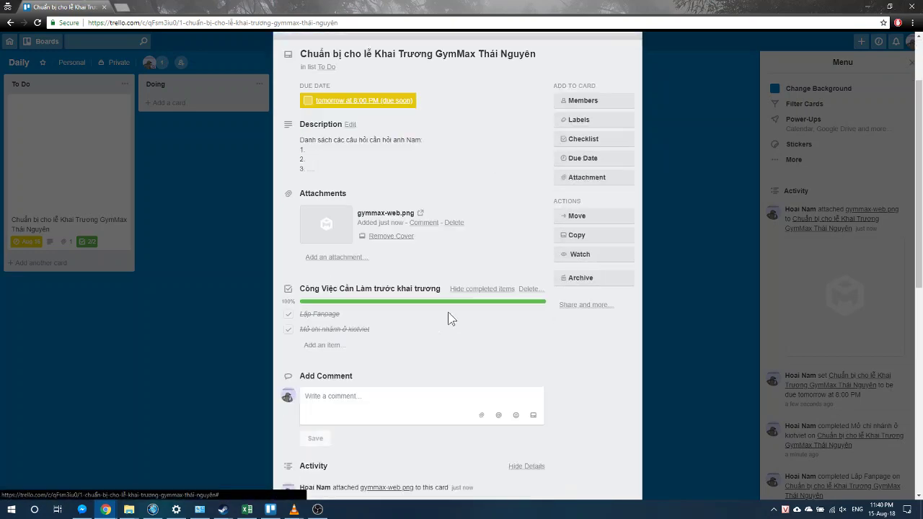
{"action": "scroll", "coordinate": [475, 343], "scroll_direction": "up", "scroll_amount": 2}
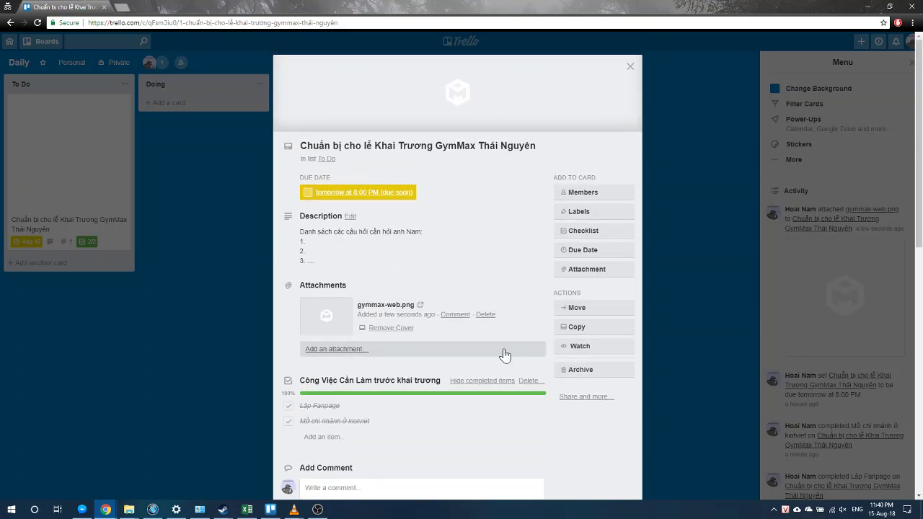
{"action": "left_click", "coordinate": [629, 66]}
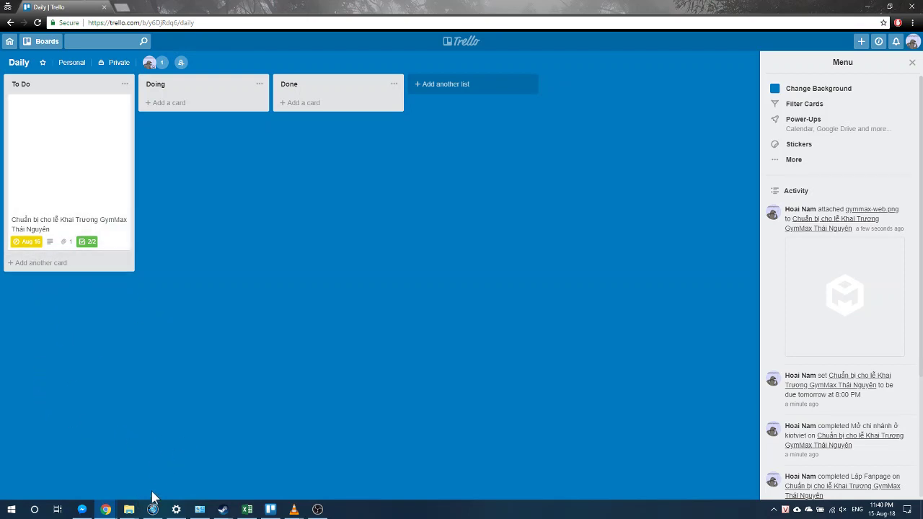
Switch to the Trello desktop app showing the "CÔNG VIỆC CHUNG" board and close the open "Đăng tuyển sale online" card.
{"action": "left_click", "coordinate": [270, 510]}
{"action": "left_click", "coordinate": [270, 510]}
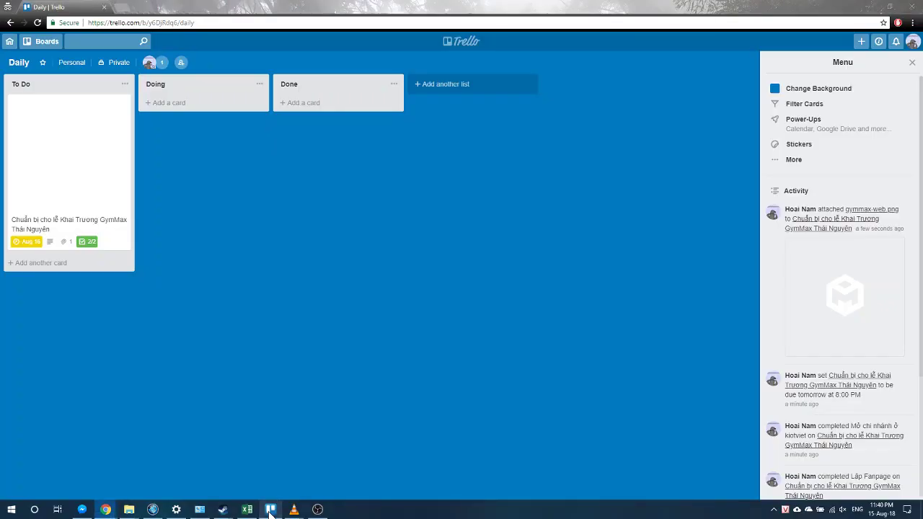
{"action": "left_click", "coordinate": [271, 509]}
{"action": "left_click", "coordinate": [698, 117]}
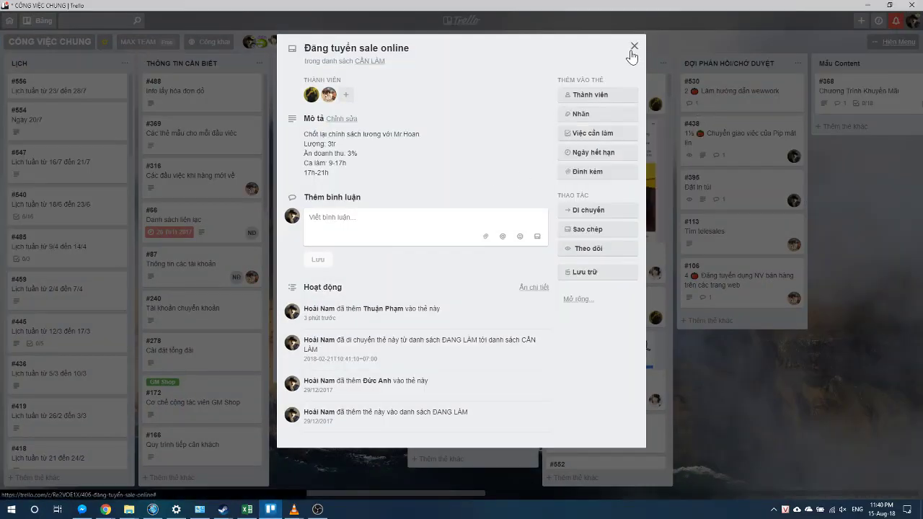
{"action": "left_click", "coordinate": [632, 50]}
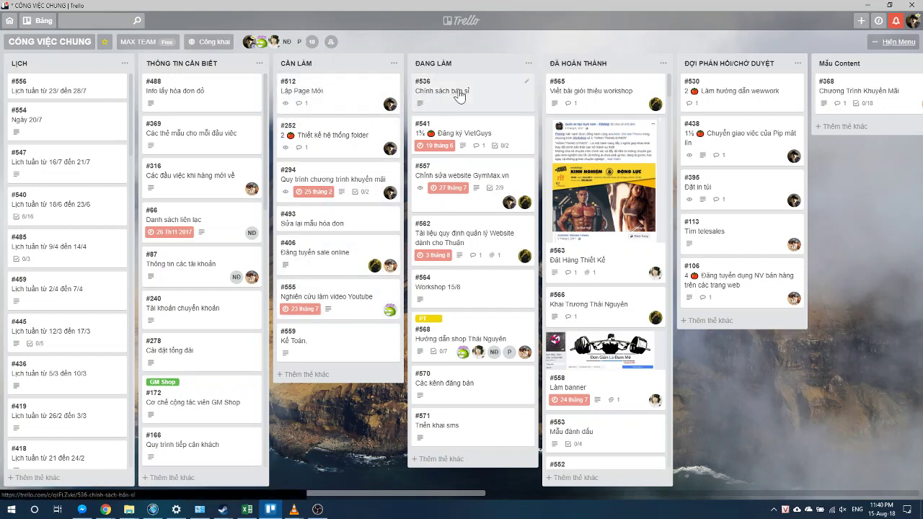
Move "Đăng ký VietGuys" to the start of ĐÃ HOÀN THÀNH and "Thiết kế hệ thống folder" to the end of ĐANG LÀM.
{"action": "left_click_drag", "start_coordinate": [515, 103], "coordinate": [464, 65]}
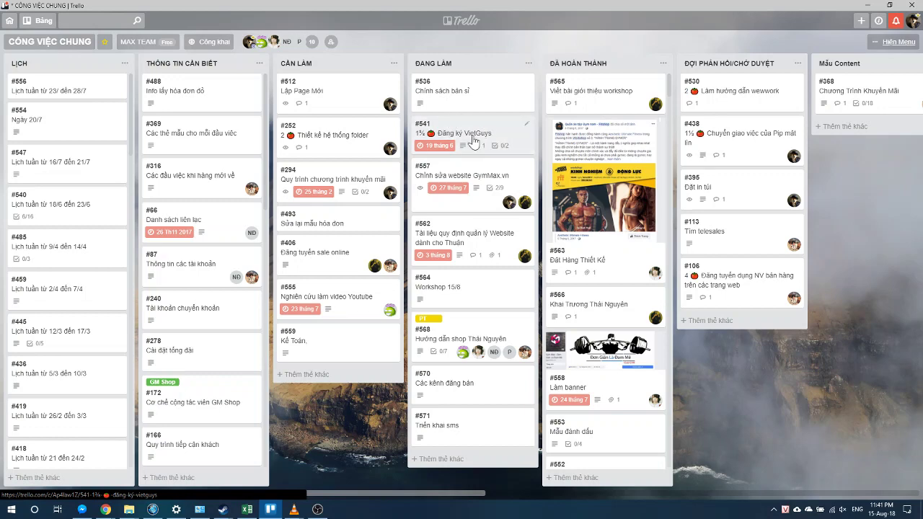
{"action": "left_click_drag", "start_coordinate": [461, 128], "coordinate": [588, 81]}
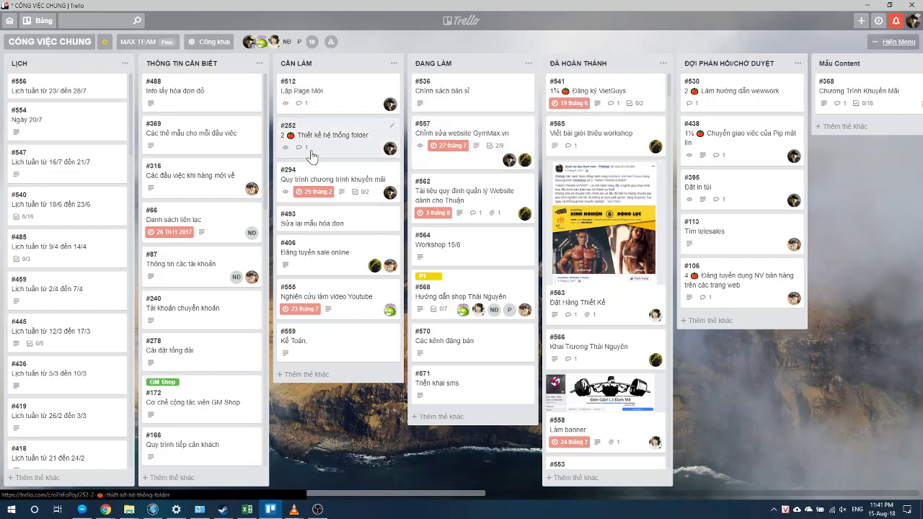
{"action": "left_click_drag", "start_coordinate": [315, 144], "coordinate": [452, 417]}
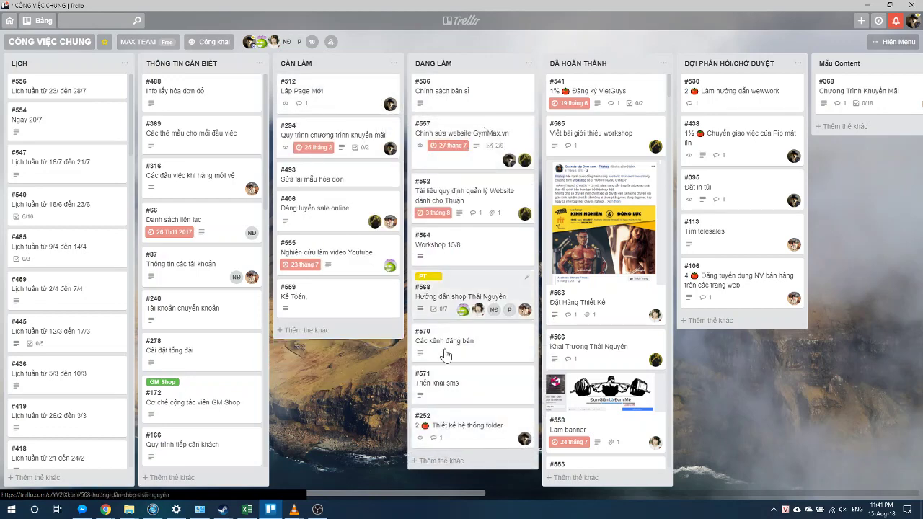
Save "- Yêu cầ hệ thống folder" and "- Những ai sẽ tham gia" as the "Thiết kế hệ thống folder" card's description and close the card.
{"action": "left_click", "coordinate": [468, 433]}
{"action": "left_click", "coordinate": [392, 139]}
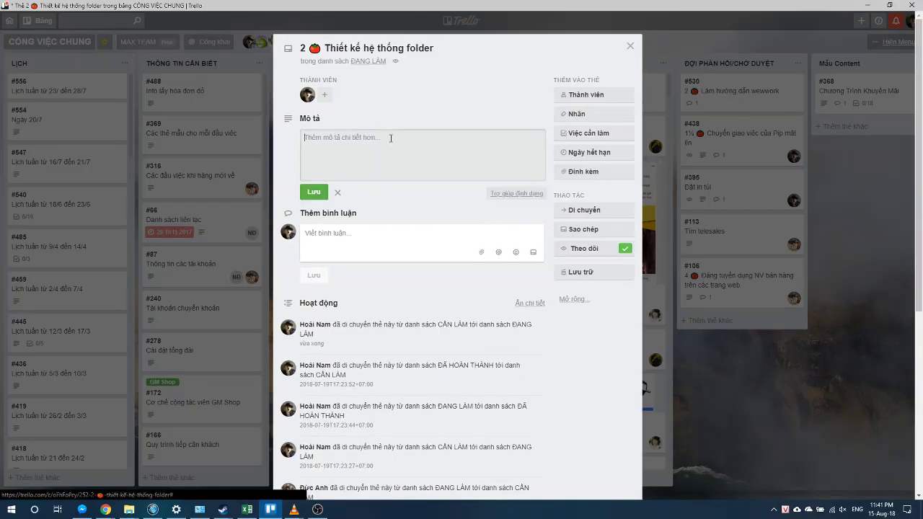
{"action": "type", "text": "-"}
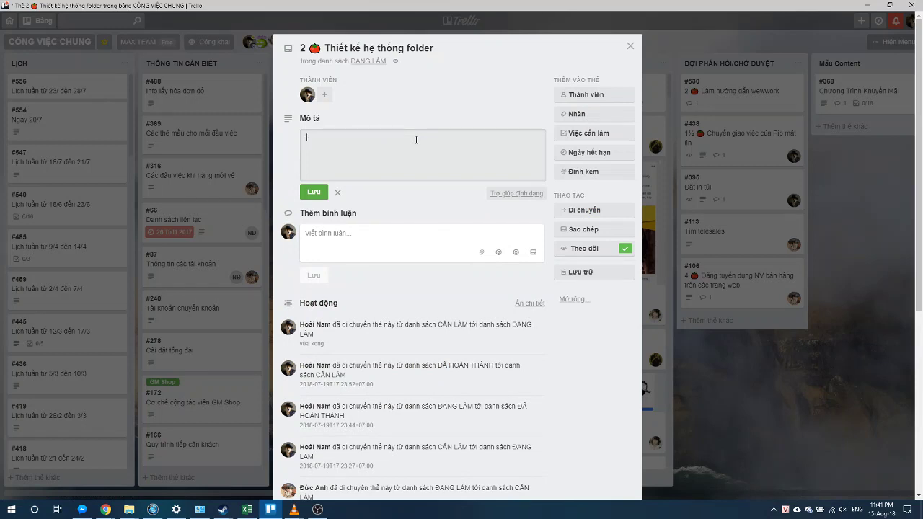
{"action": "key", "text": "BackSpace"}
{"action": "type", "text": "- Những ai sẽ tham gia"}
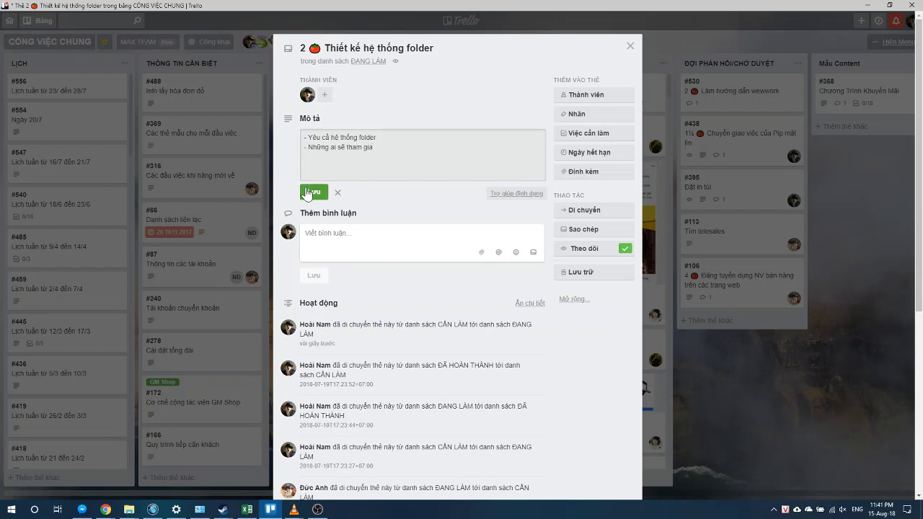
{"action": "left_click", "coordinate": [308, 192]}
{"action": "left_click", "coordinate": [710, 300]}
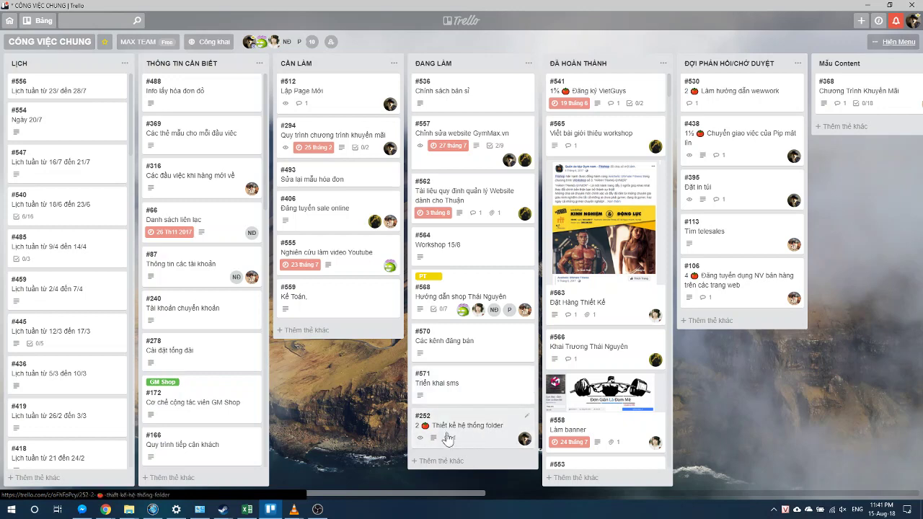
{"action": "mouse_move", "coordinate": [447, 437]}
{"action": "left_mouse_down"}
{"action": "mouse_move", "coordinate": [585, 76]}
{"action": "mouse_move", "coordinate": [585, 33]}
{"action": "mouse_move", "coordinate": [590, 97]}
{"action": "mouse_move", "coordinate": [502, 339]}
{"action": "mouse_move", "coordinate": [453, 429]}
{"action": "left_mouse_up"}
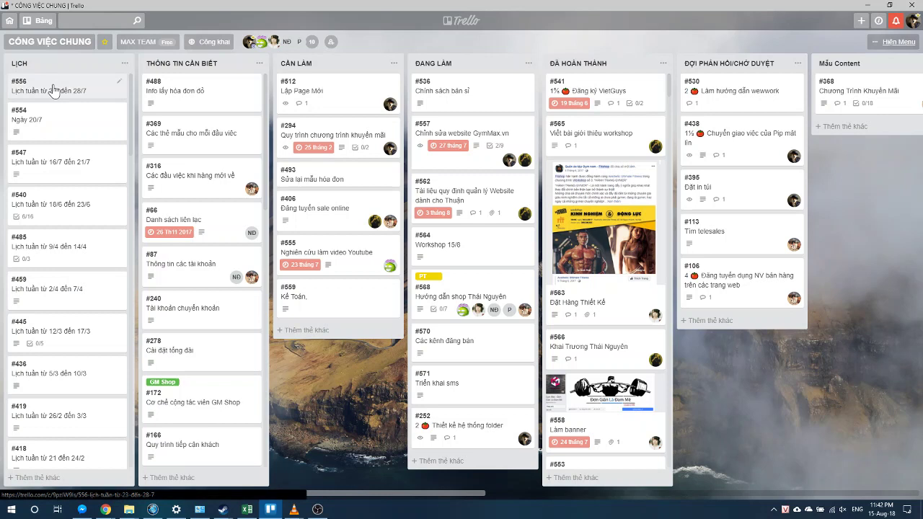
Rename the LỊCH list as "LỊCH HÀNG TUẦN".
{"action": "left_click", "coordinate": [26, 64]}
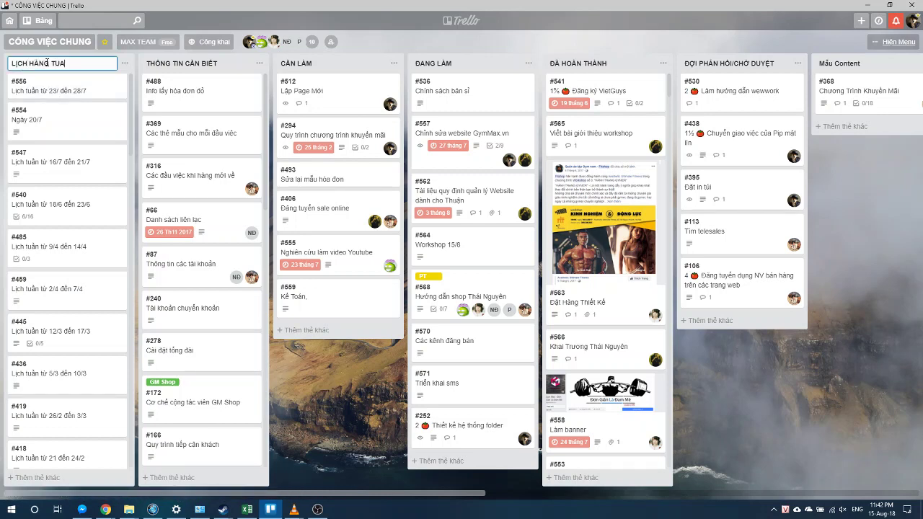
{"action": "key", "text": "Return"}
Look through the weekly schedule cards, reading the daily plan in "Lịch tuần từ 16/7 đến 21/7".
{"action": "left_click", "coordinate": [74, 90]}
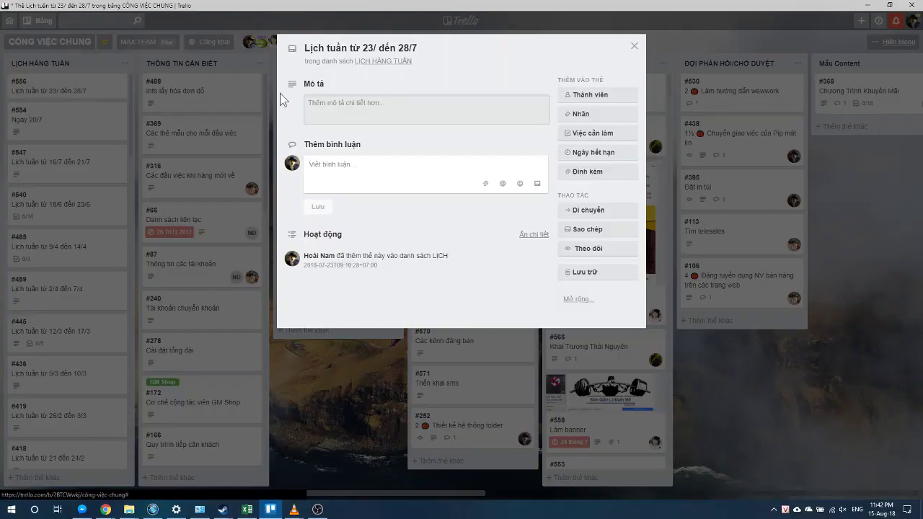
{"action": "left_click", "coordinate": [36, 113]}
{"action": "left_click", "coordinate": [76, 169]}
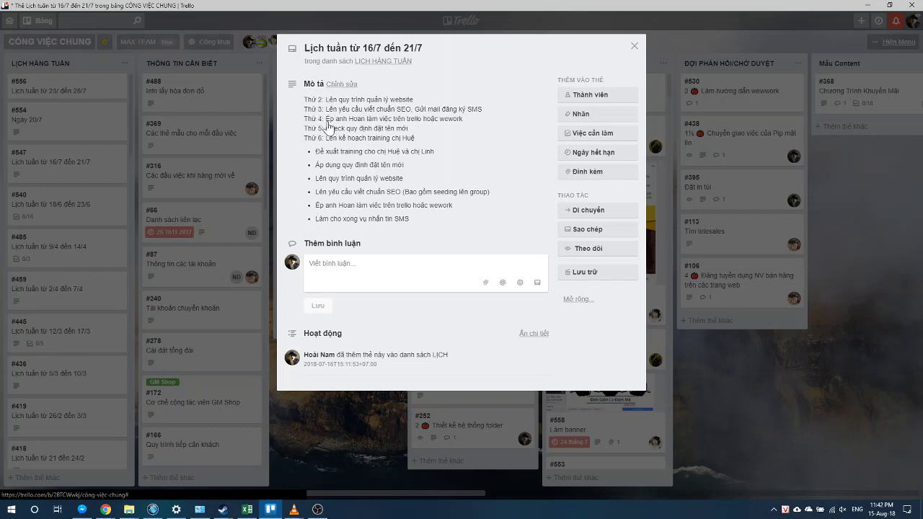
{"action": "left_click", "coordinate": [790, 311]}
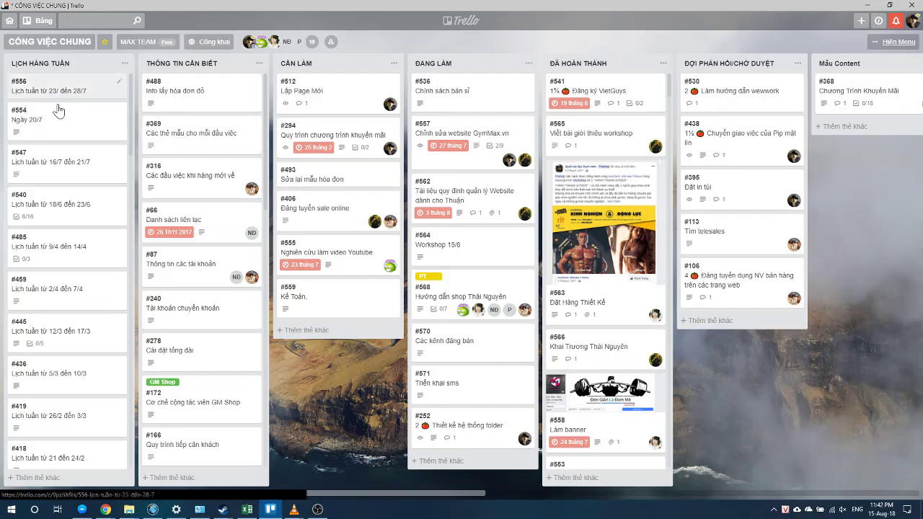
{"action": "left_click", "coordinate": [121, 127]}
{"action": "left_click", "coordinate": [29, 106]}
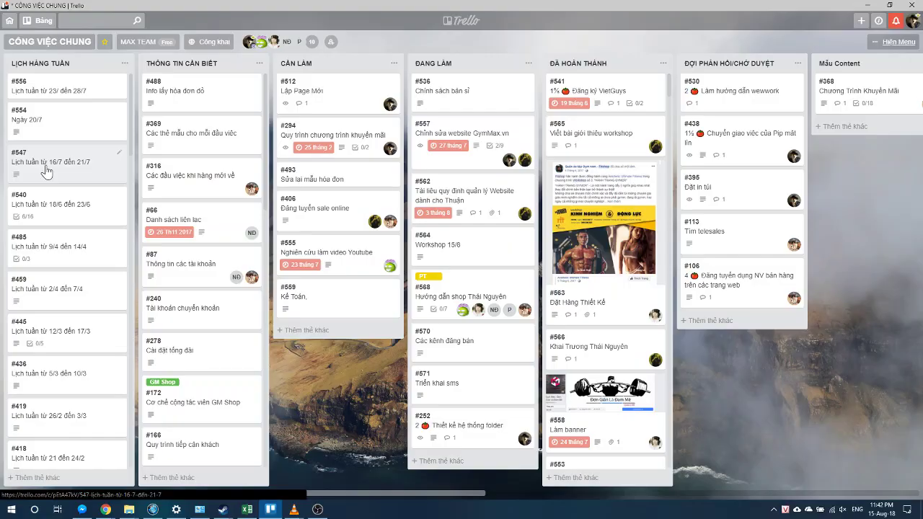
{"action": "left_click", "coordinate": [46, 165]}
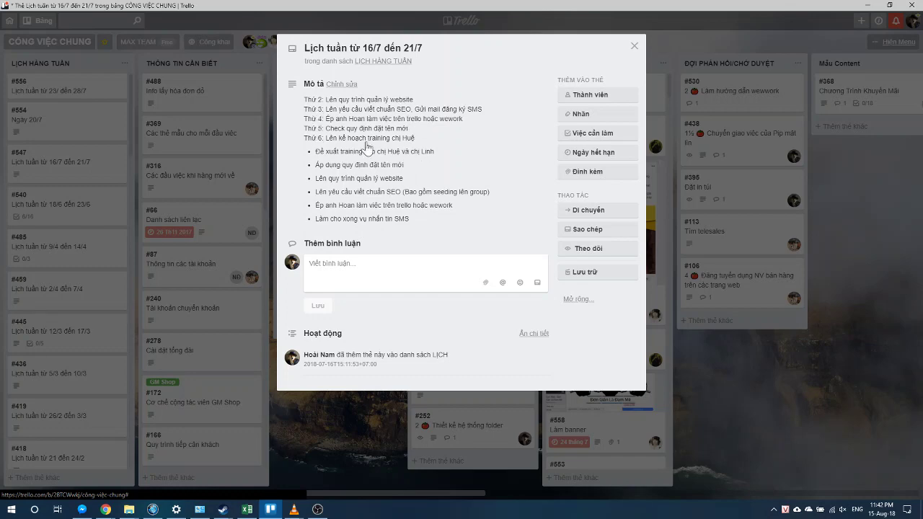
{"action": "left_click", "coordinate": [690, 352]}
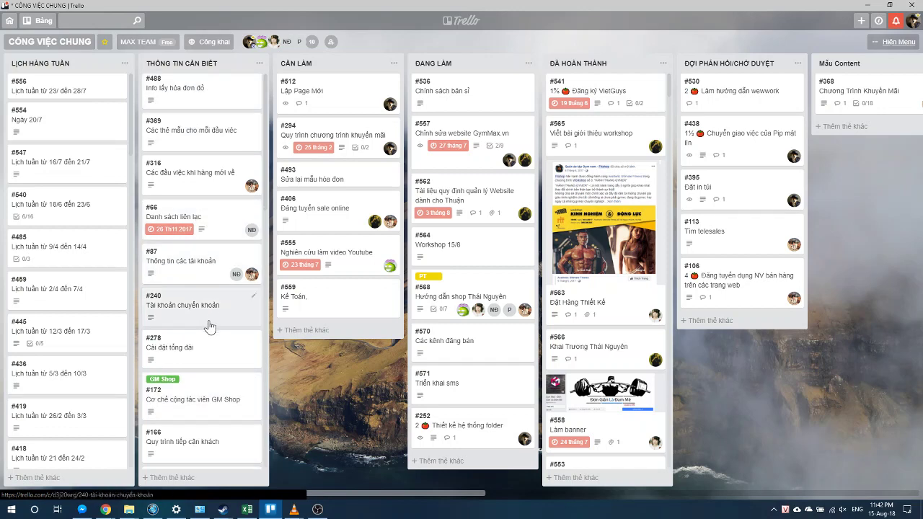
Browse the THÔNG TIN CẦN BIẾT list and view the "Danh sách liên lạc" card, closing it when done.
{"action": "scroll", "coordinate": [205, 299], "scroll_direction": "down", "scroll_amount": 2}
{"action": "scroll", "coordinate": [200, 217], "scroll_direction": "up", "scroll_amount": 2}
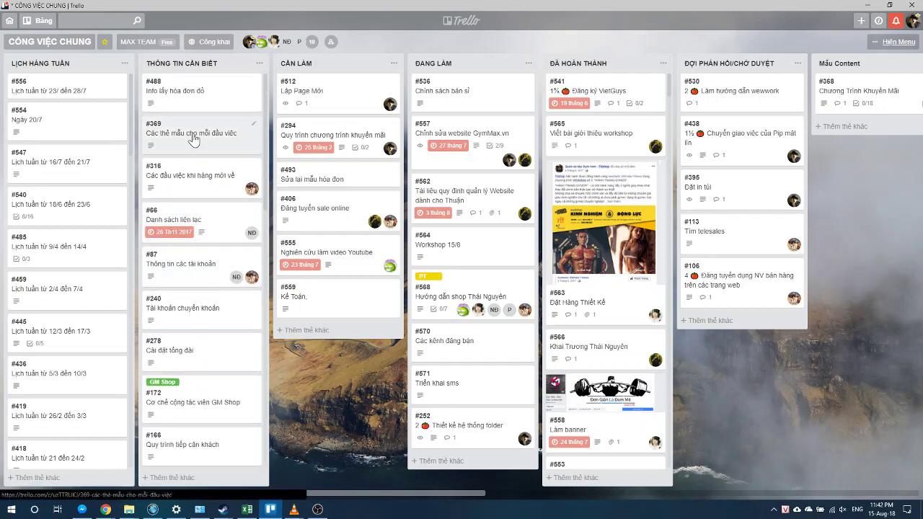
{"action": "left_click", "coordinate": [200, 219]}
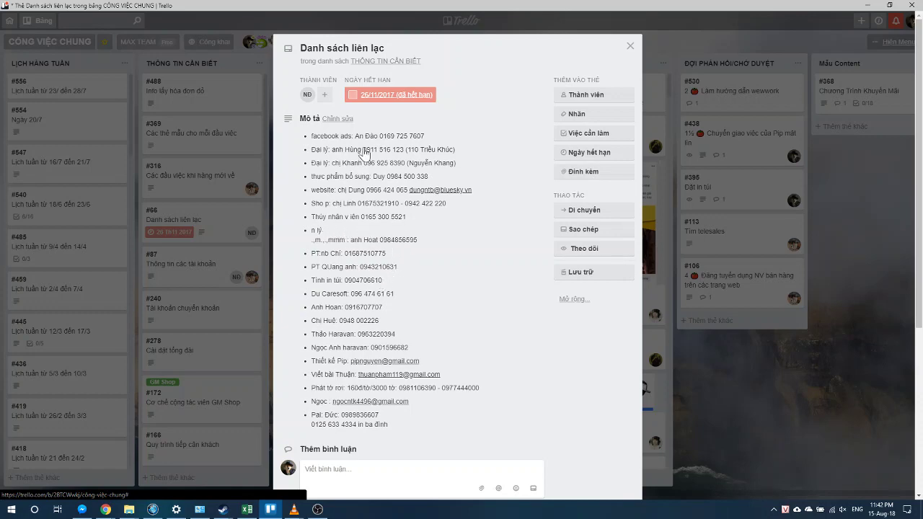
{"action": "left_click", "coordinate": [653, 341]}
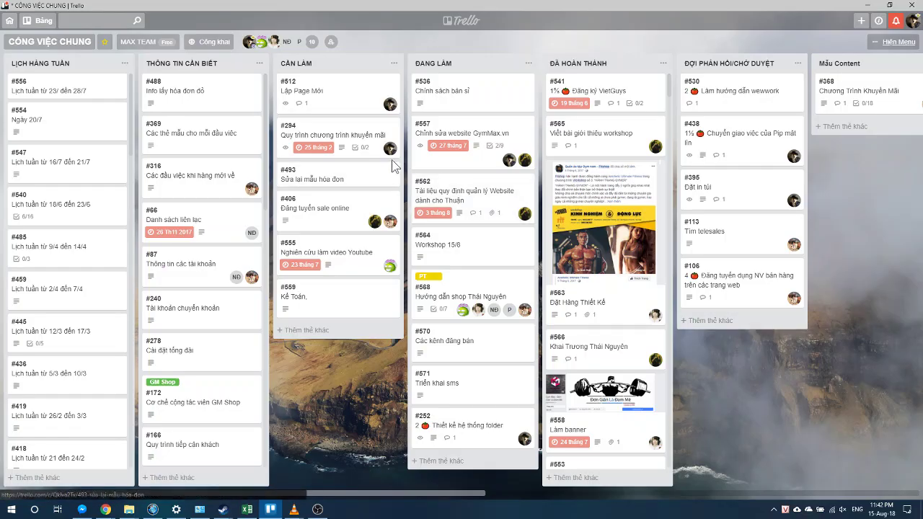
Open the "My work" board and move the "Cài lại Win" card from TO DO to the start of DONE.
{"action": "left_click", "coordinate": [39, 24]}
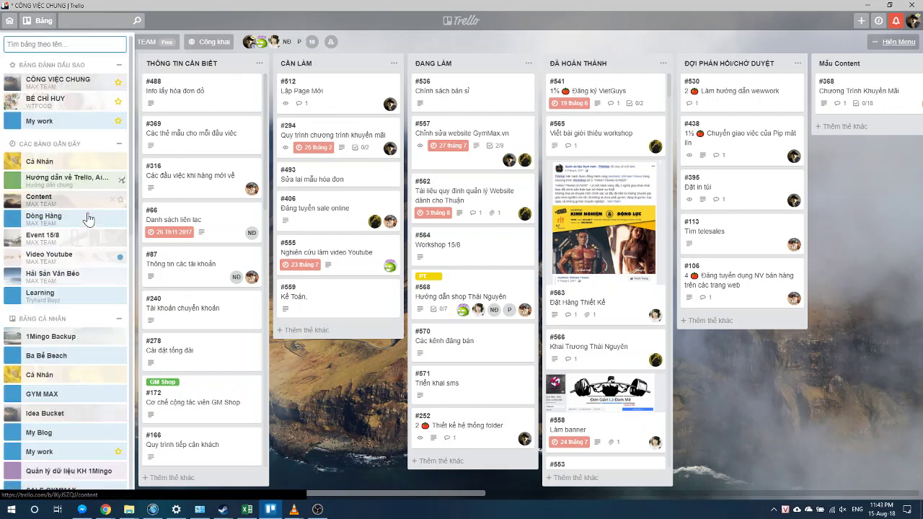
{"action": "left_click", "coordinate": [58, 81]}
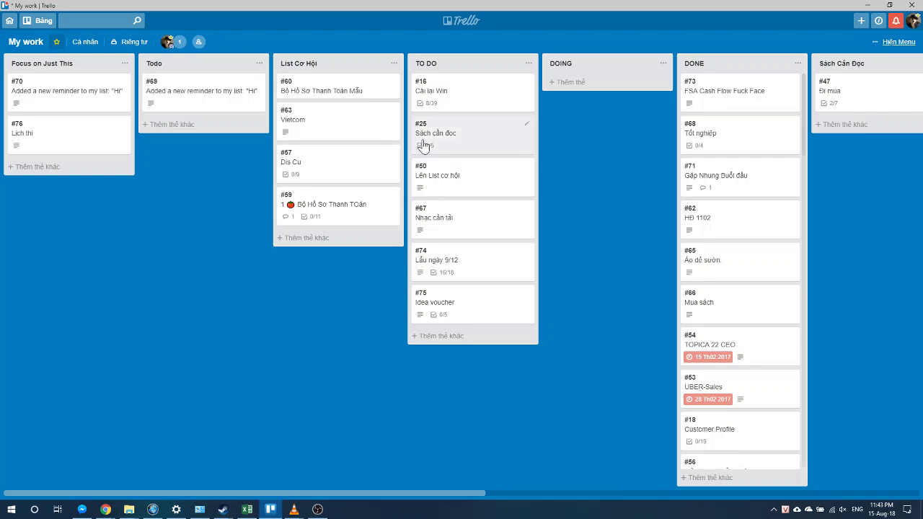
{"action": "left_click_drag", "start_coordinate": [493, 92], "coordinate": [648, 92]}
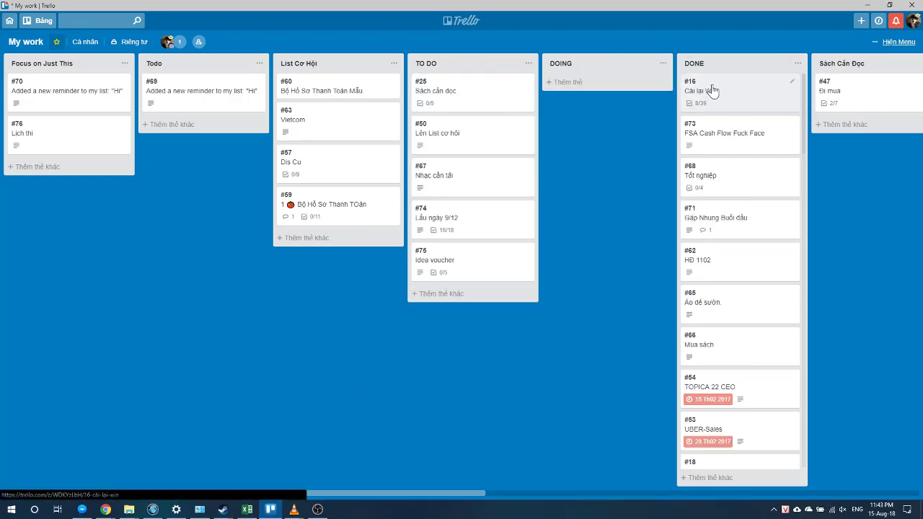
{"action": "left_click_drag", "start_coordinate": [710, 87], "coordinate": [716, 89]}
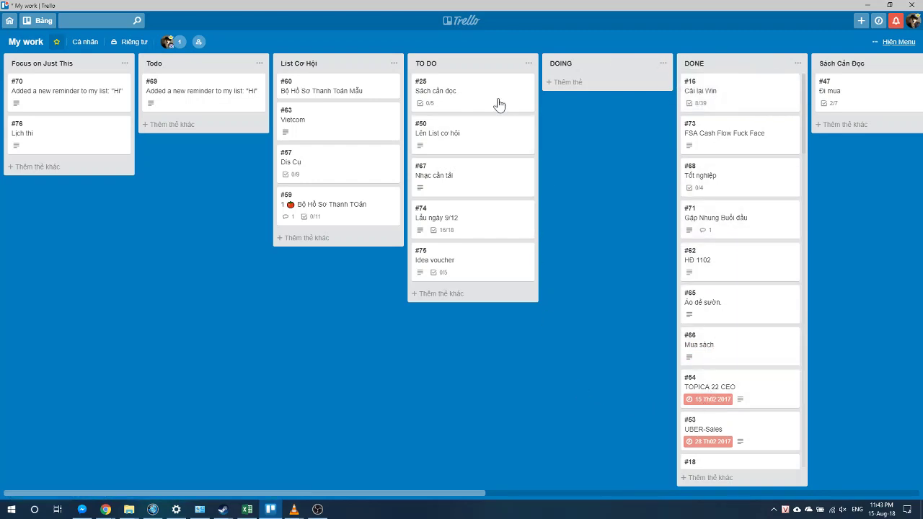
{"action": "left_click", "coordinate": [441, 293]}
{"action": "left_click", "coordinate": [579, 121]}
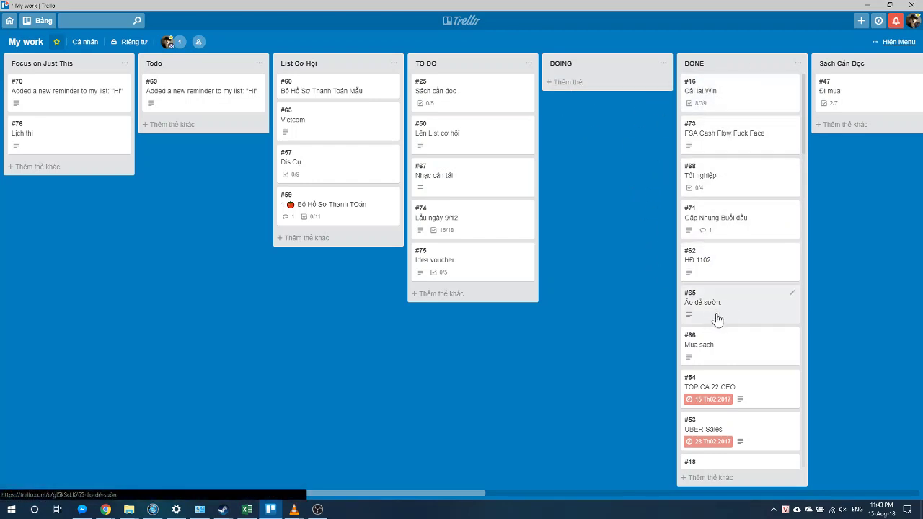
Move the "Cài lại Win" card from DONE back to the TO DO list, just above "Idea voucher".
{"action": "left_click_drag", "start_coordinate": [698, 118], "coordinate": [425, 310]}
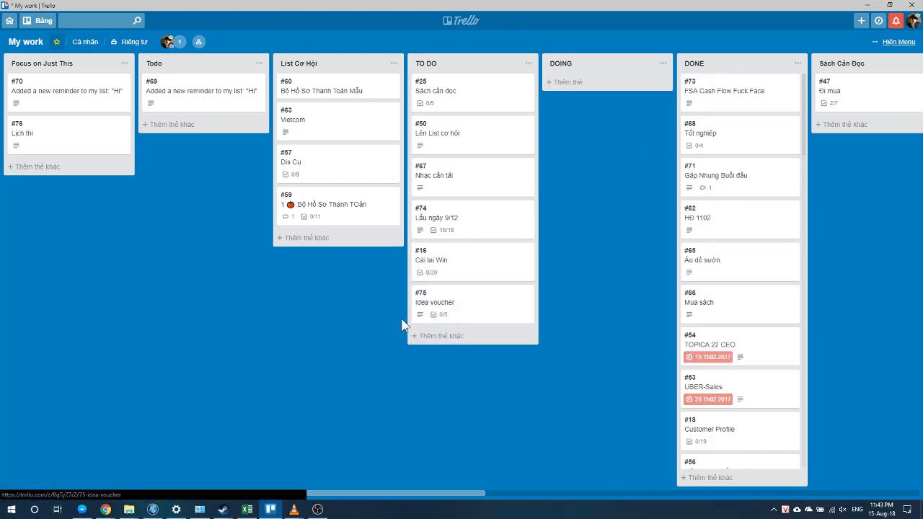
{"action": "left_click", "coordinate": [317, 509]}
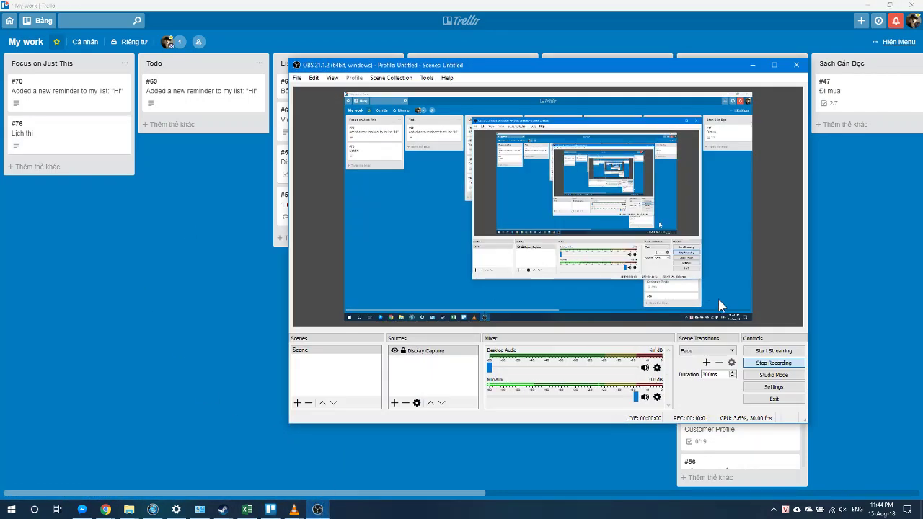